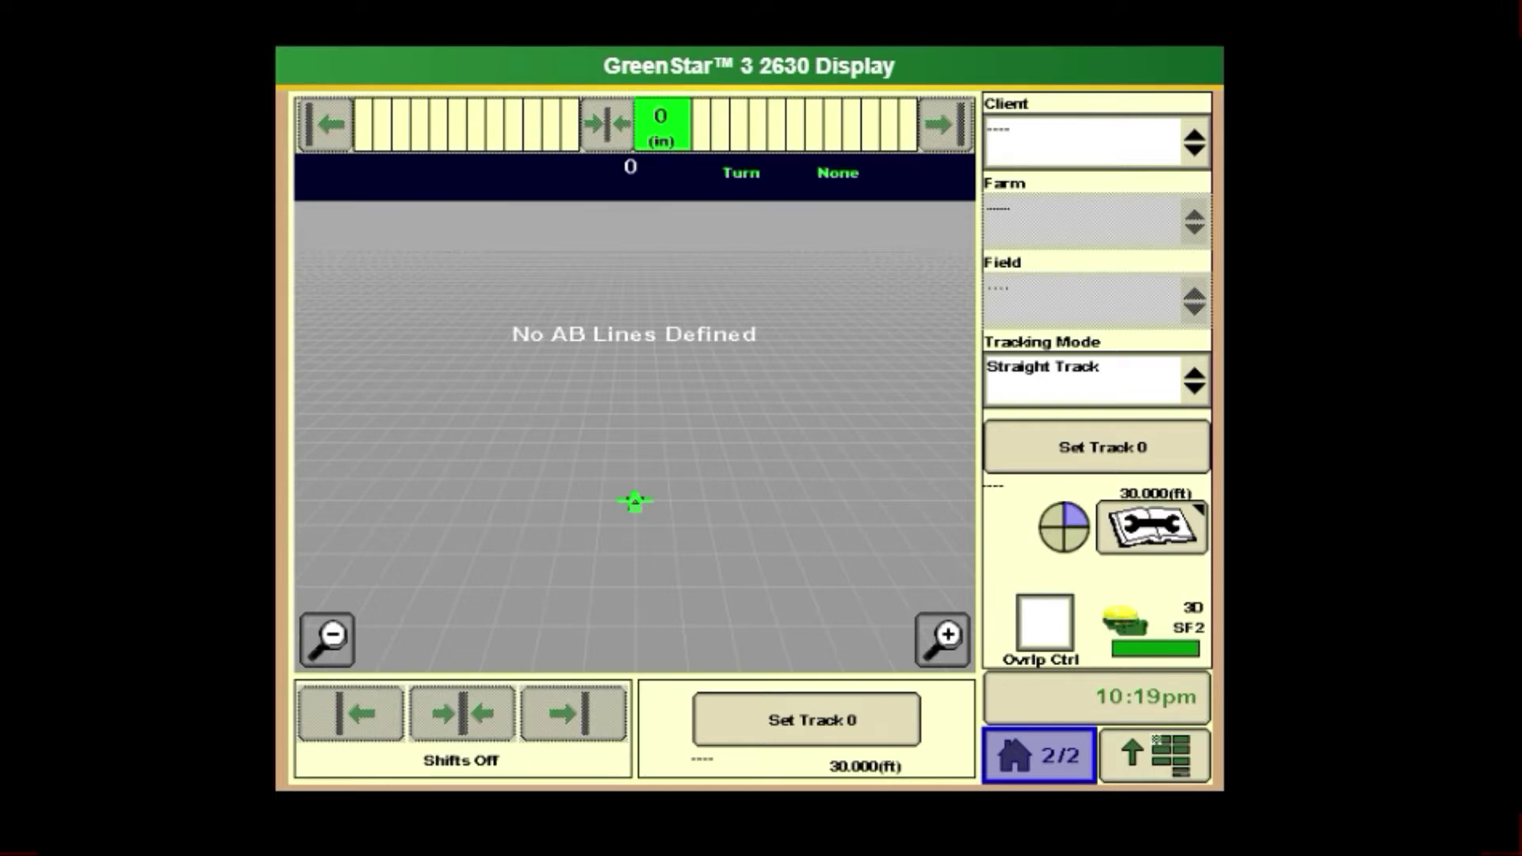
- In GreenStar Resources, select client Deere and farm Simulator
{"action": "left_click", "coordinate": [1154, 752]}
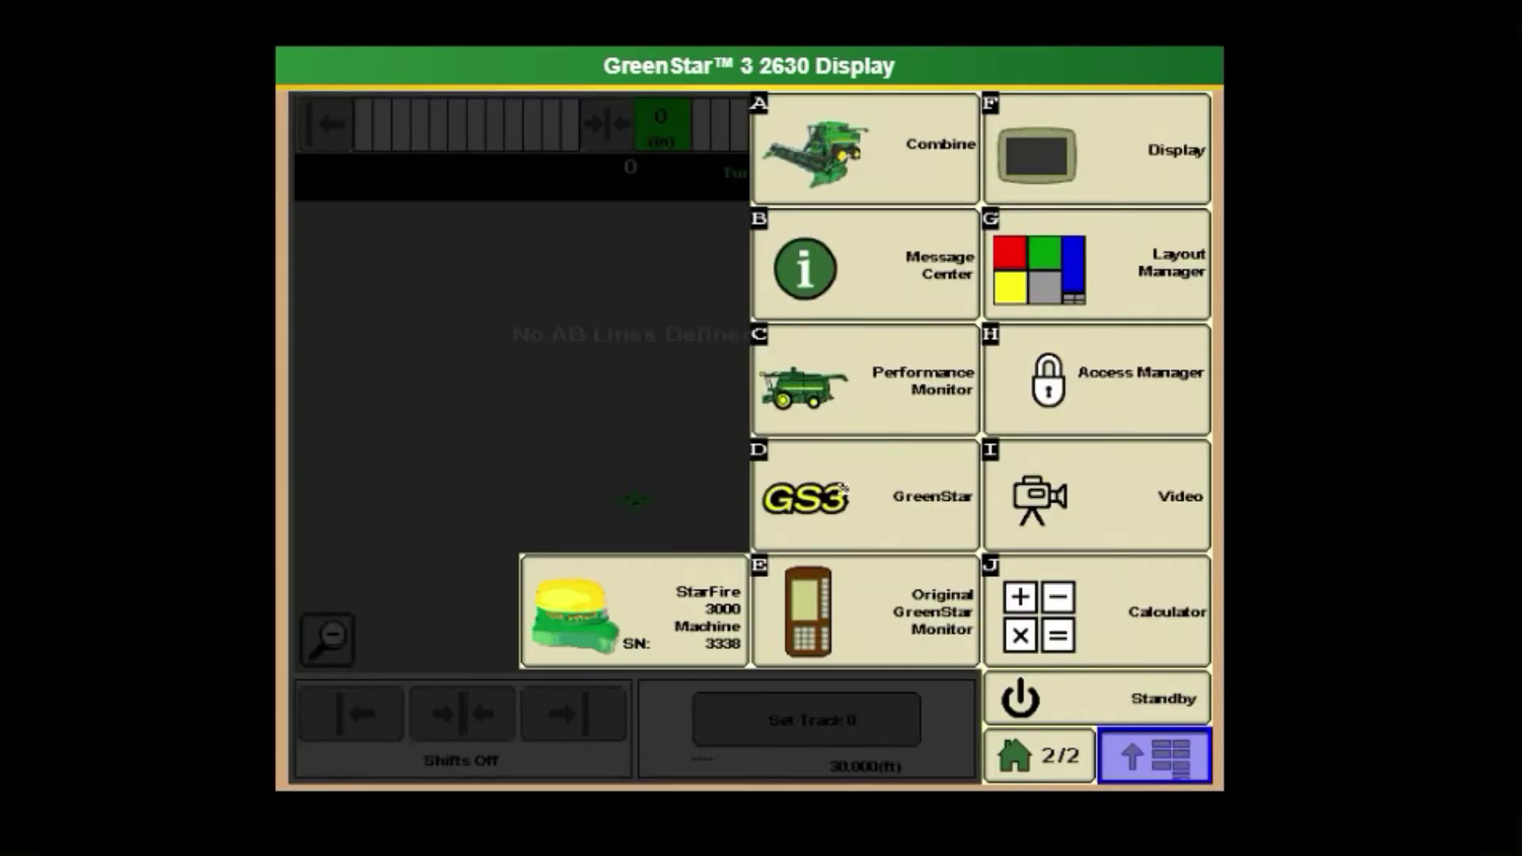
{"action": "left_click", "coordinate": [841, 488]}
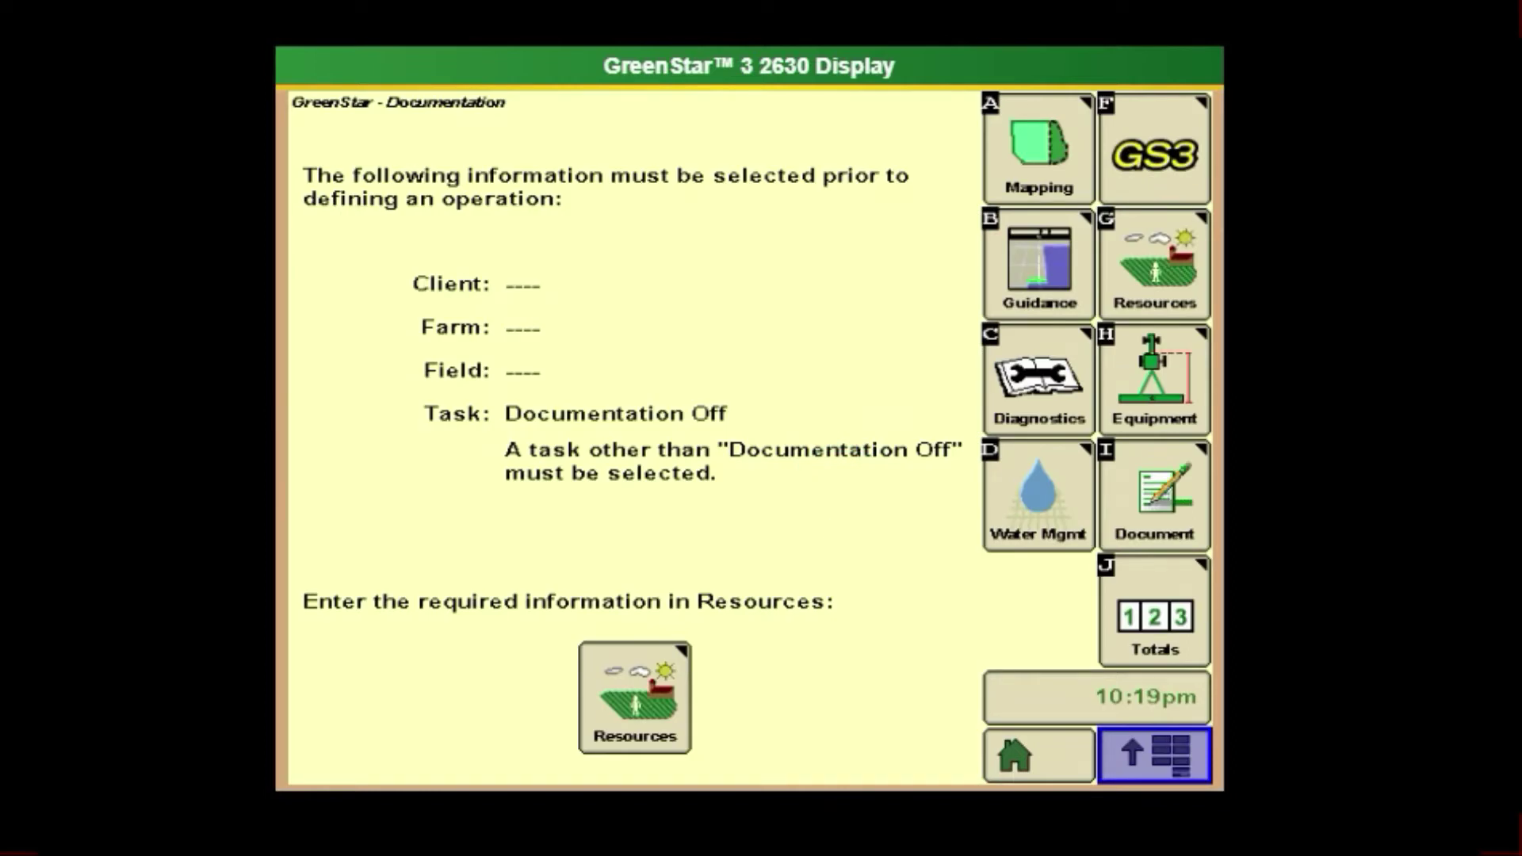
{"action": "left_click", "coordinate": [1139, 281]}
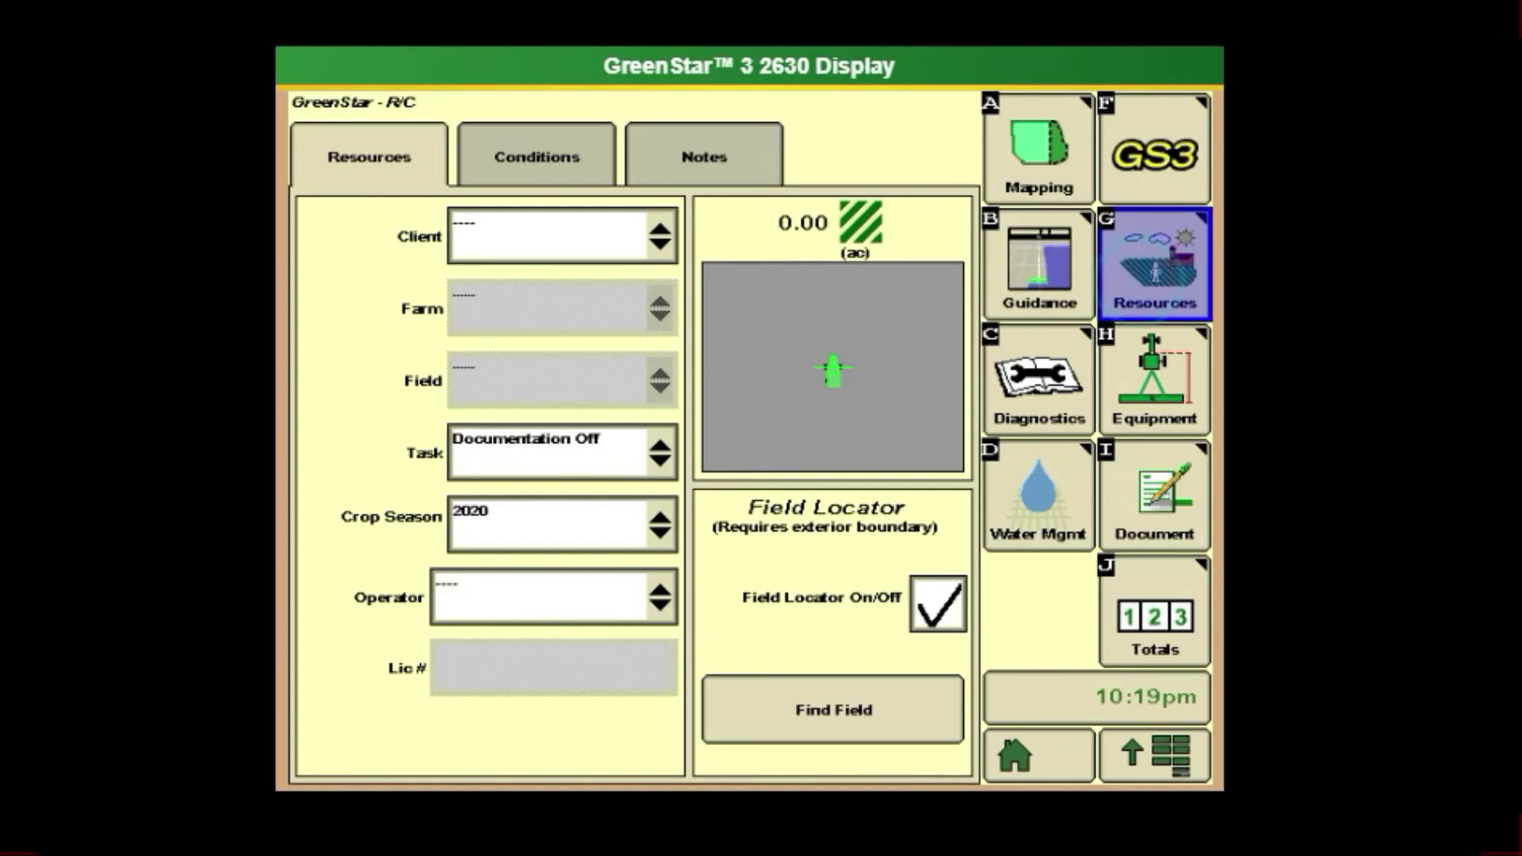
{"action": "left_click", "coordinate": [546, 243]}
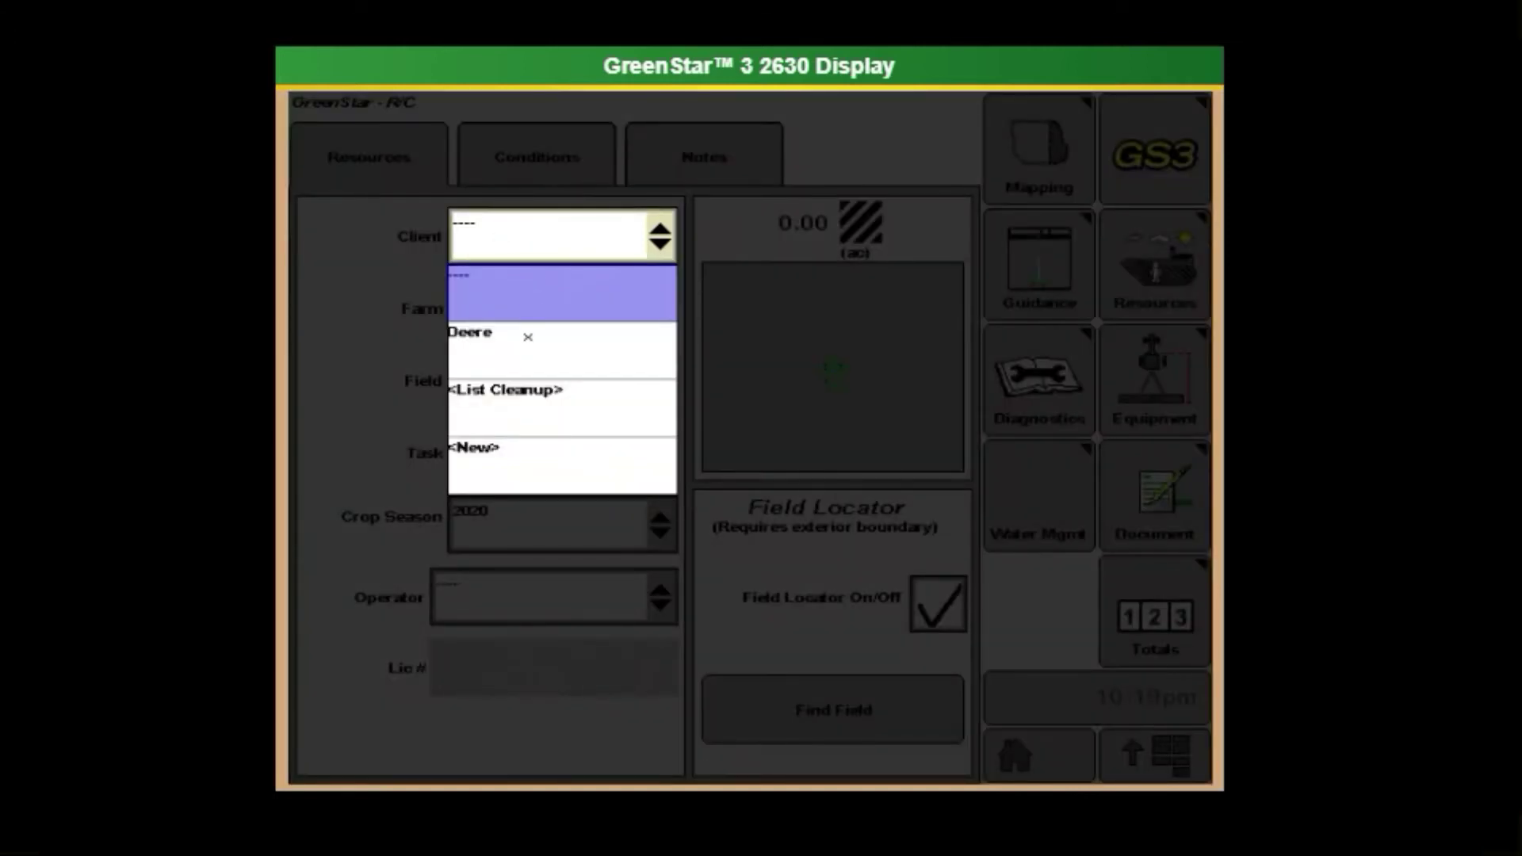
{"action": "left_click", "coordinate": [527, 341]}
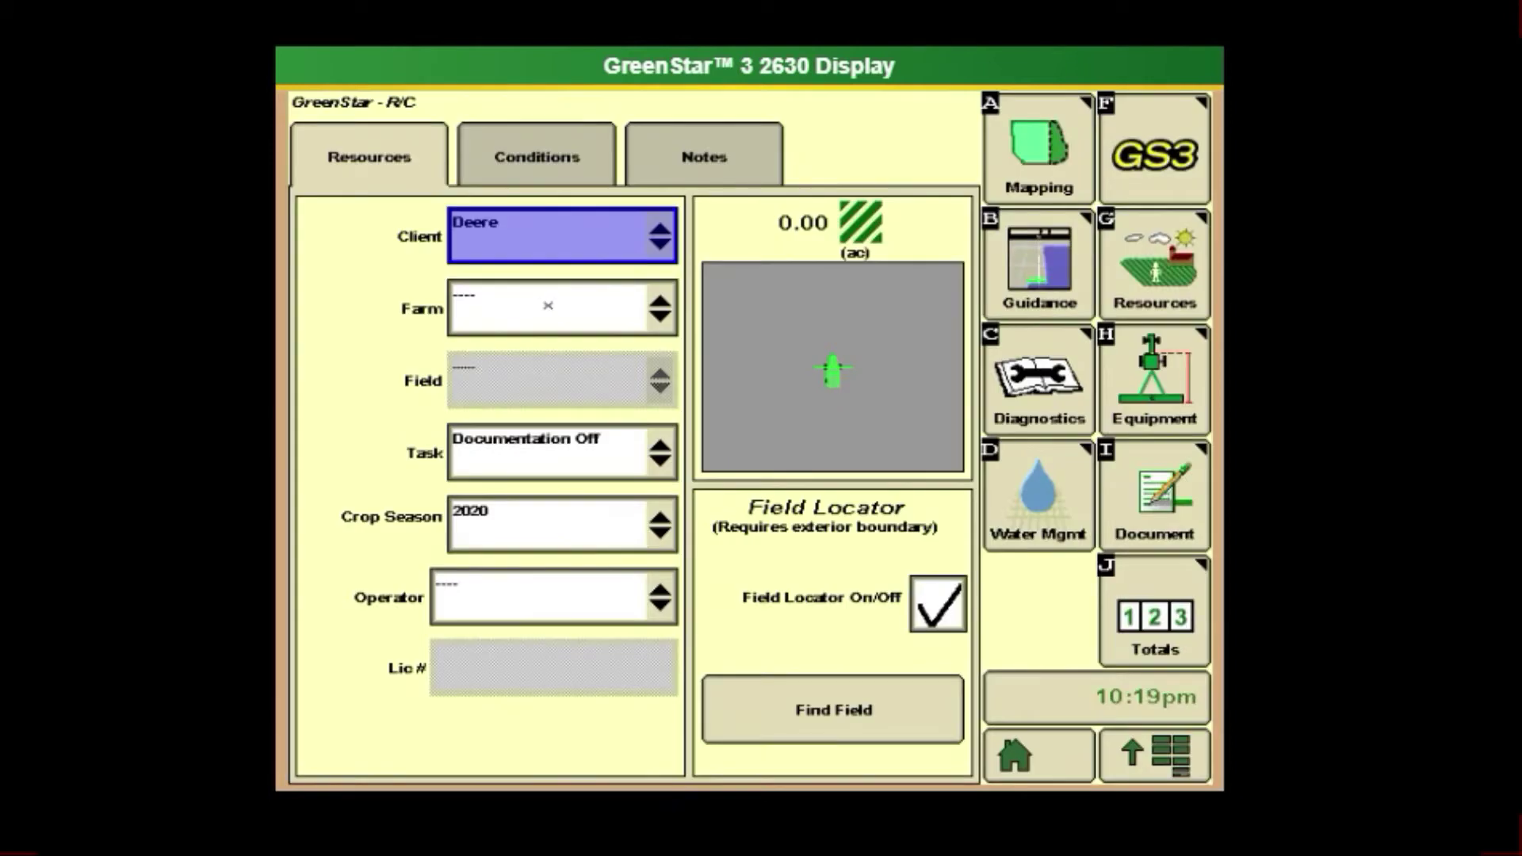
{"action": "left_click", "coordinate": [547, 306]}
{"action": "left_click", "coordinate": [541, 412]}
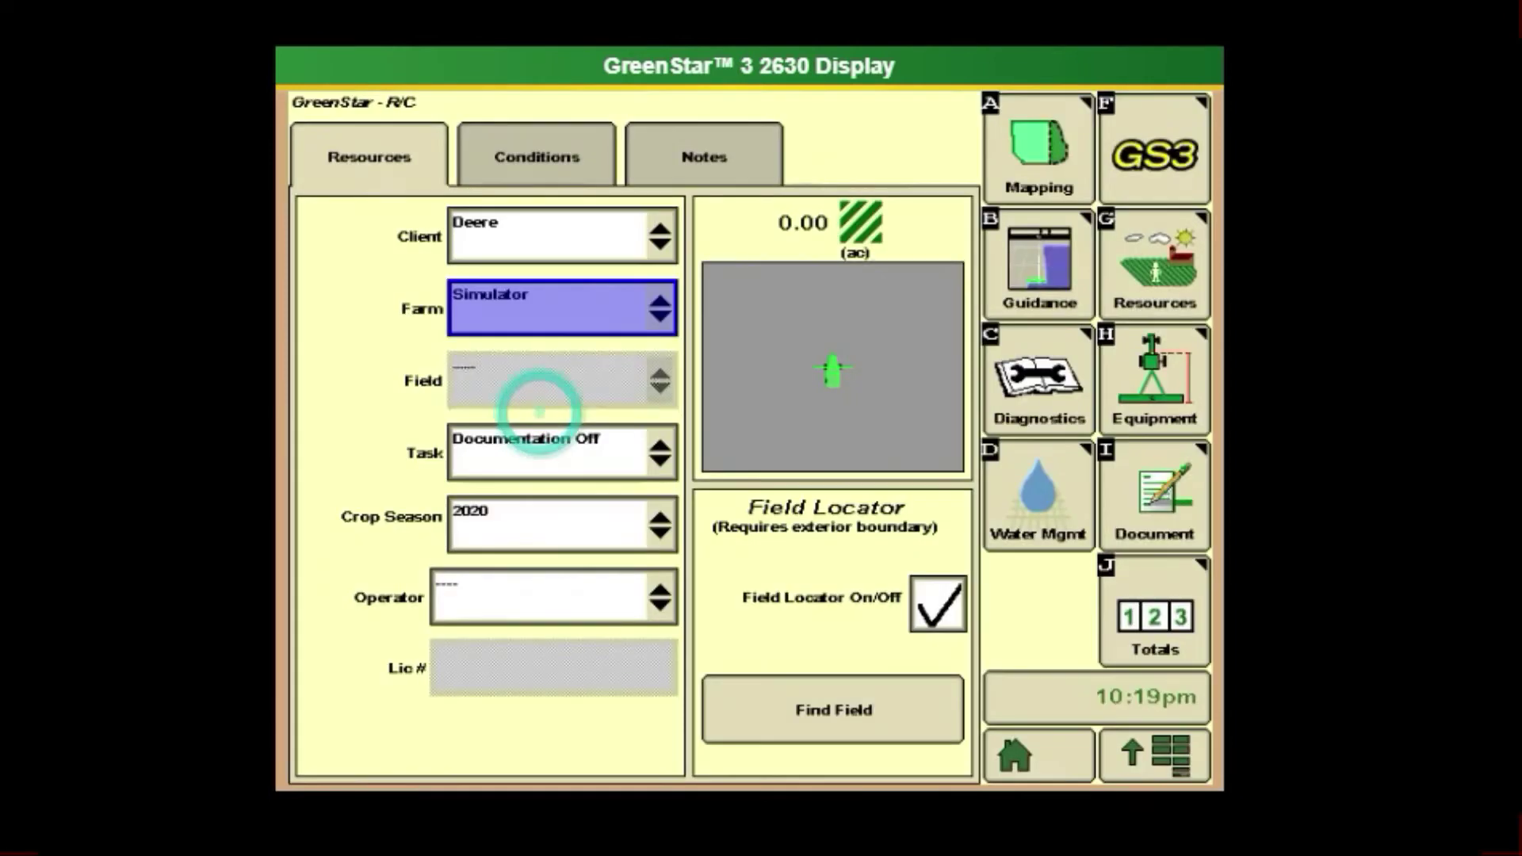
- Choose field South 40 and task Harvest, then bring up the Documentation operations page
{"action": "left_click", "coordinate": [539, 385]}
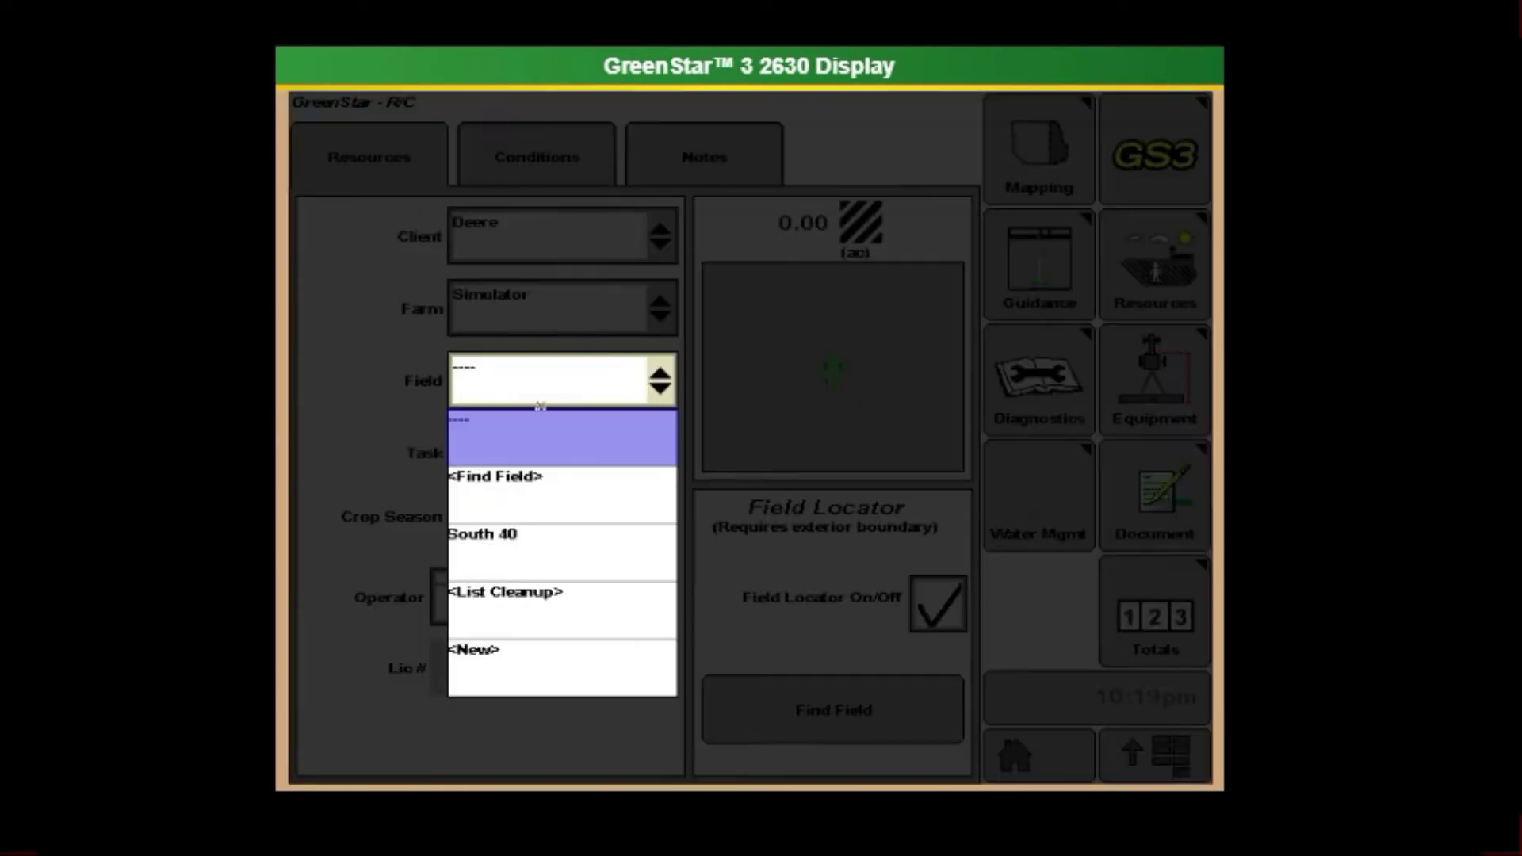
{"action": "left_click", "coordinate": [539, 540]}
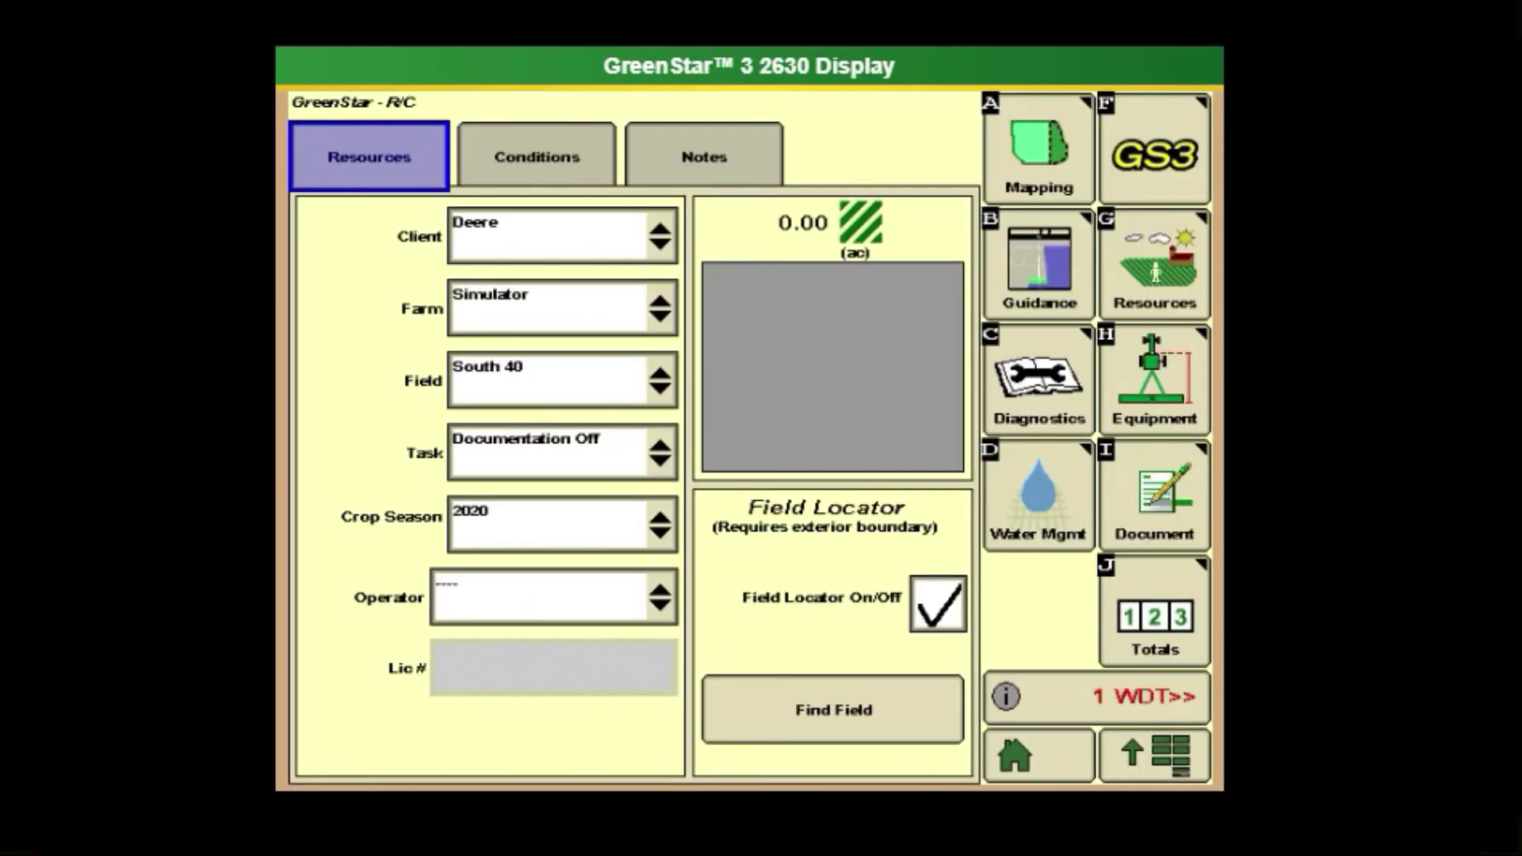
{"action": "left_click", "coordinate": [557, 453]}
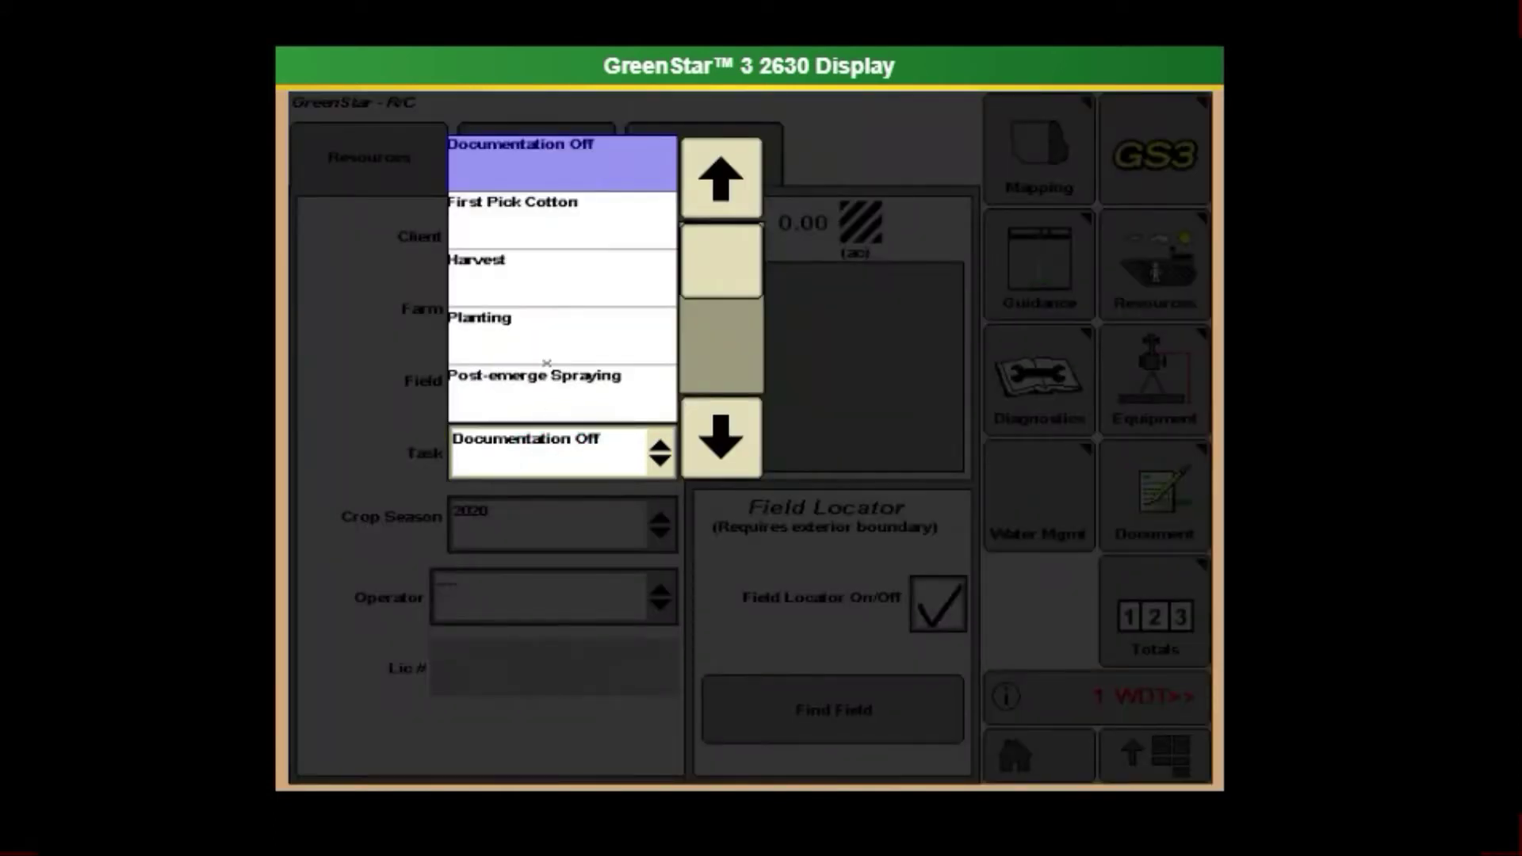
{"action": "left_click", "coordinate": [542, 263]}
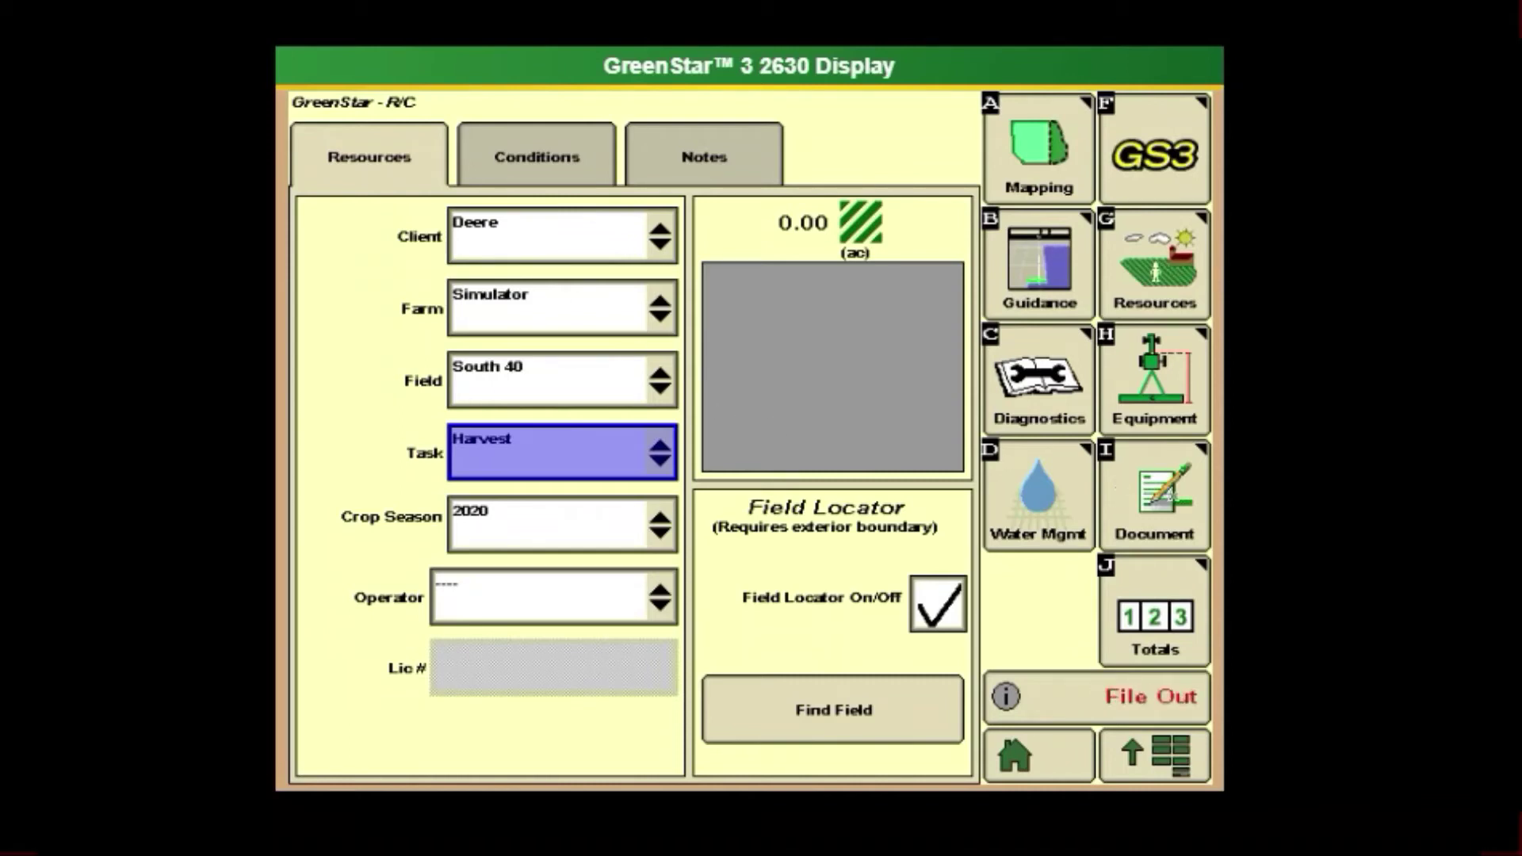
{"action": "left_click", "coordinate": [1171, 495]}
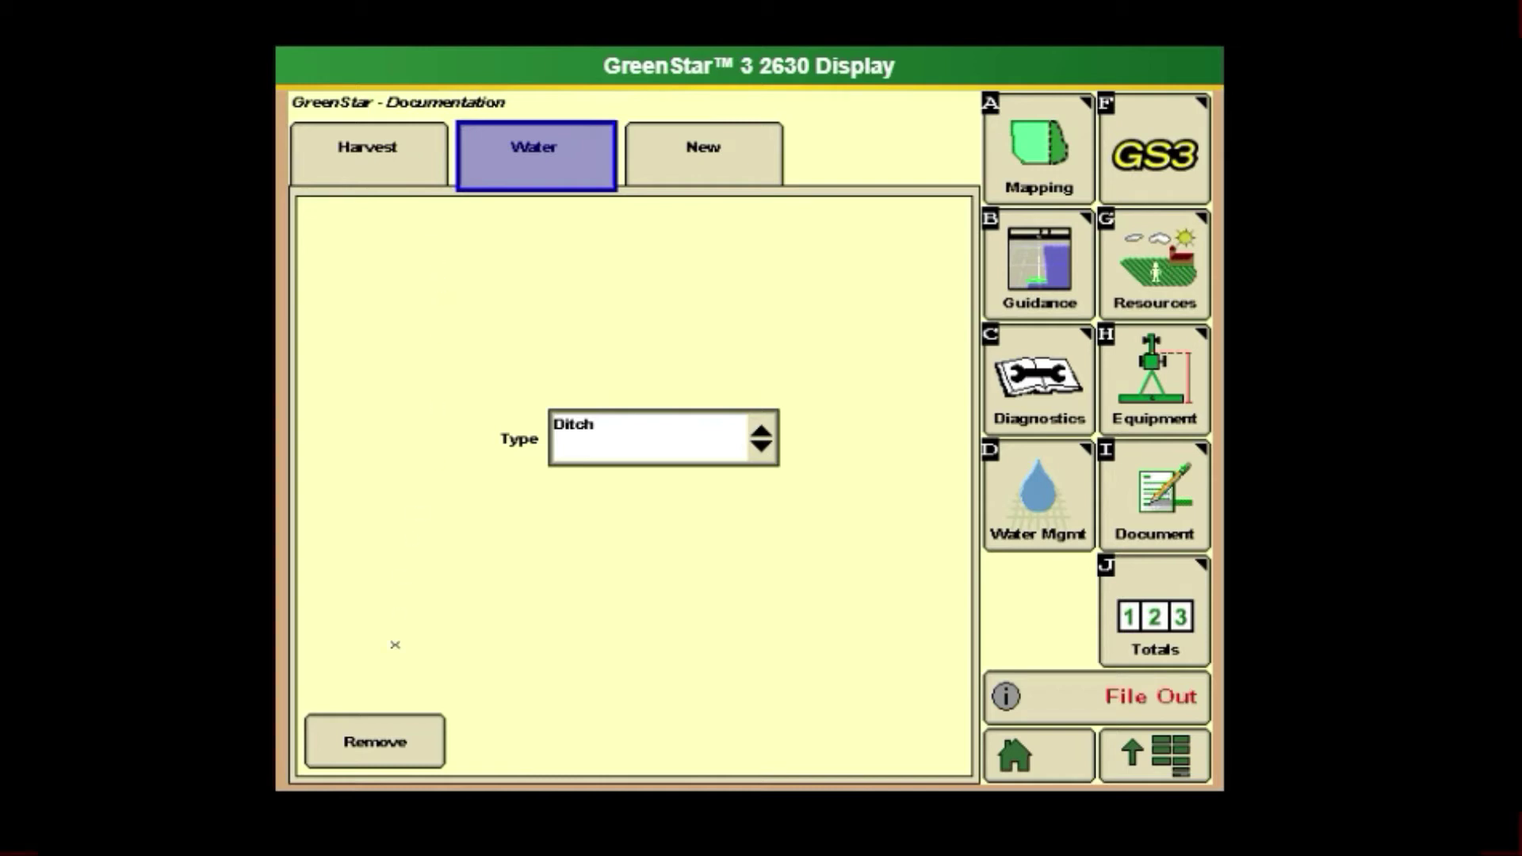
- Remove the Water operation and set the Harvest crop type to Wheat (Hrd Rd Spr)
{"action": "left_click", "coordinate": [380, 737]}
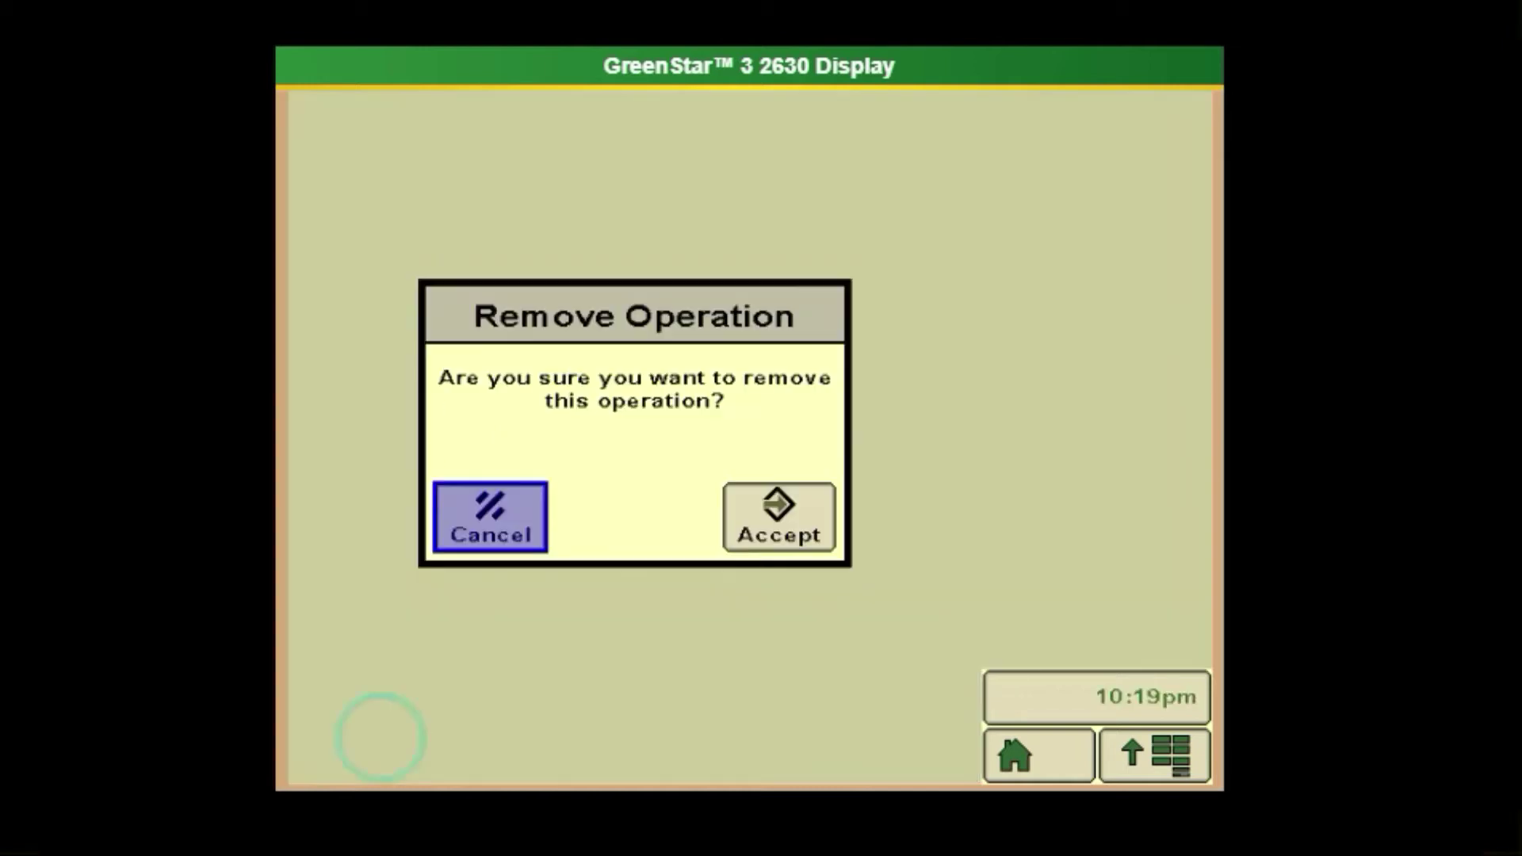
{"action": "left_click", "coordinate": [804, 519]}
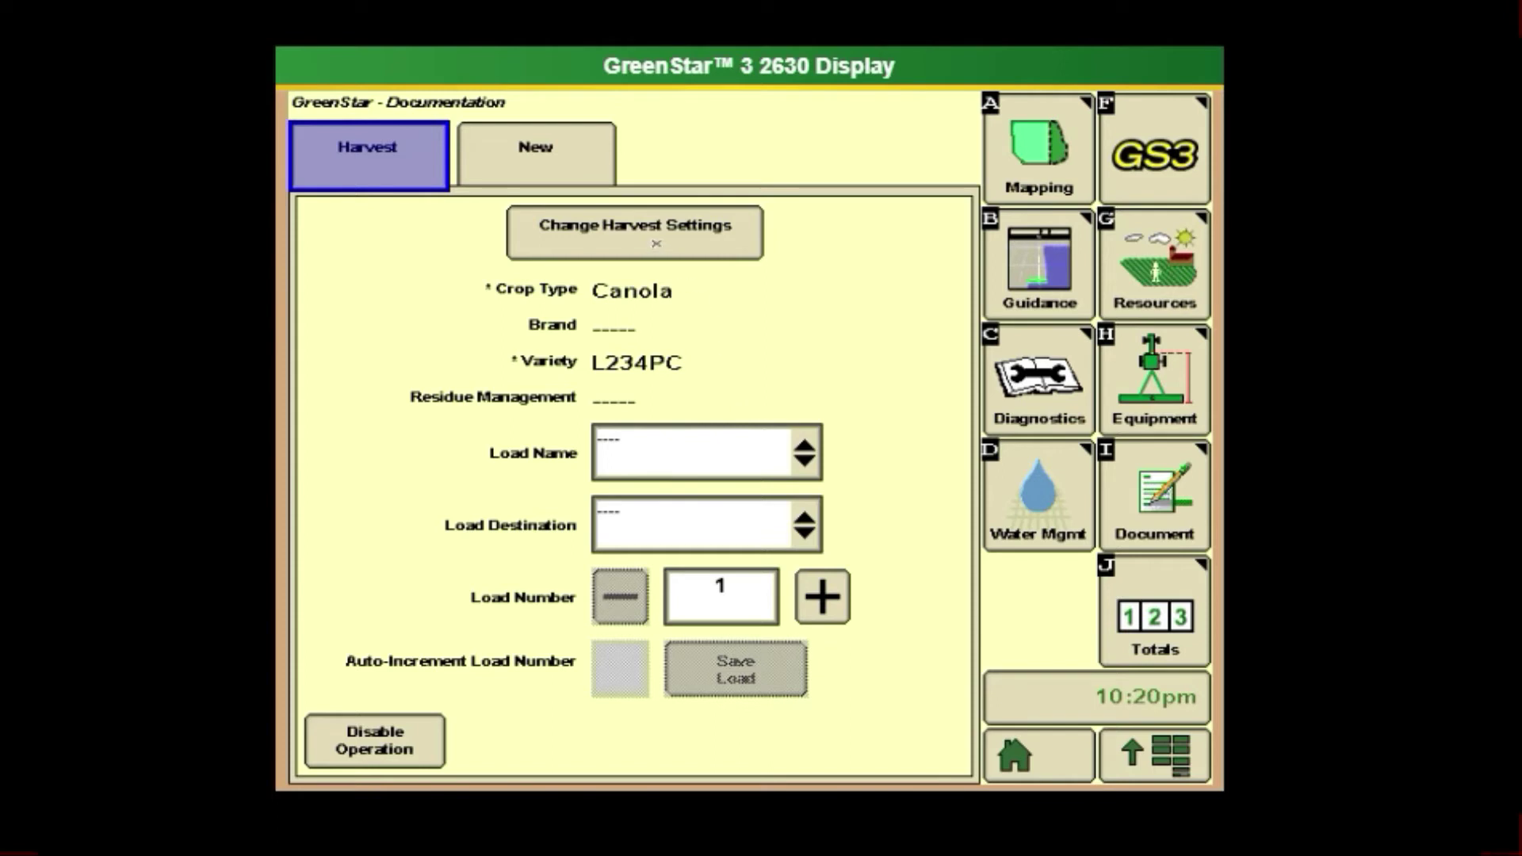
{"action": "left_click", "coordinate": [655, 244]}
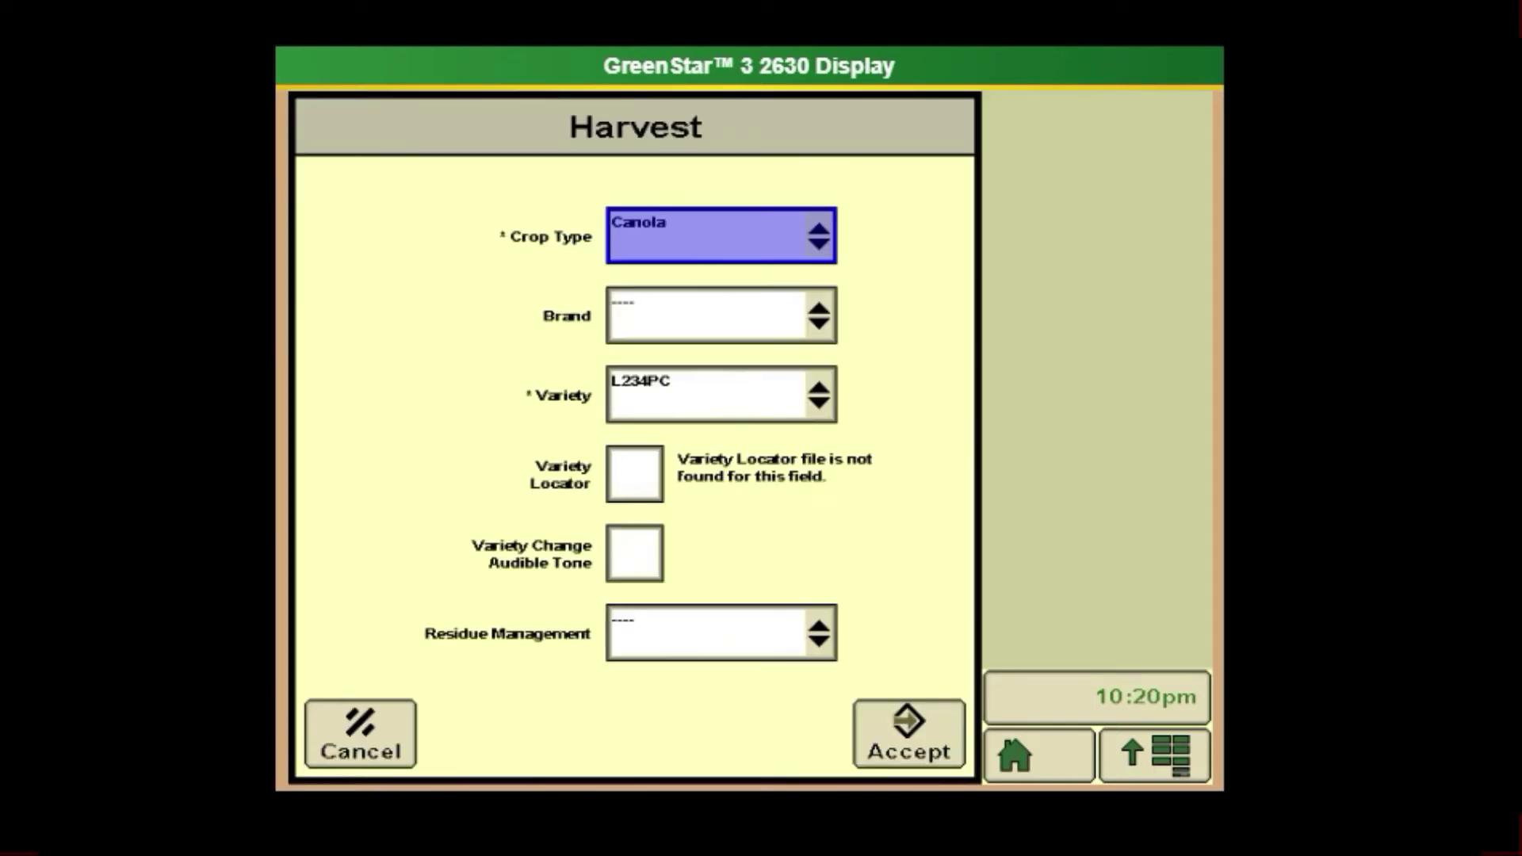
{"action": "left_click", "coordinate": [731, 225]}
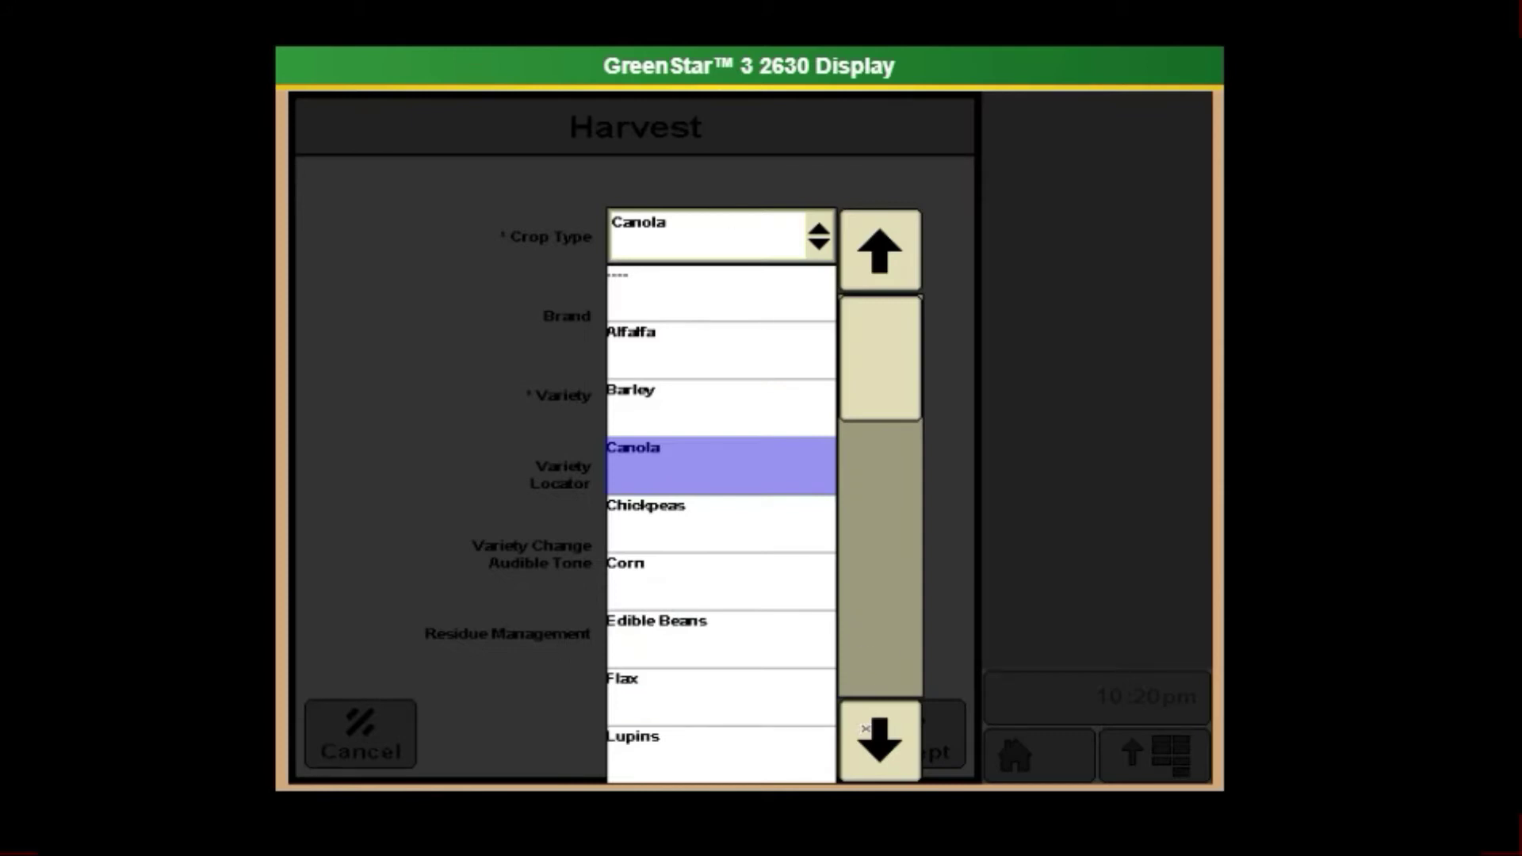
{"action": "left_click", "coordinate": [867, 738]}
{"action": "left_click", "coordinate": [871, 737]}
{"action": "left_click", "coordinate": [875, 738]}
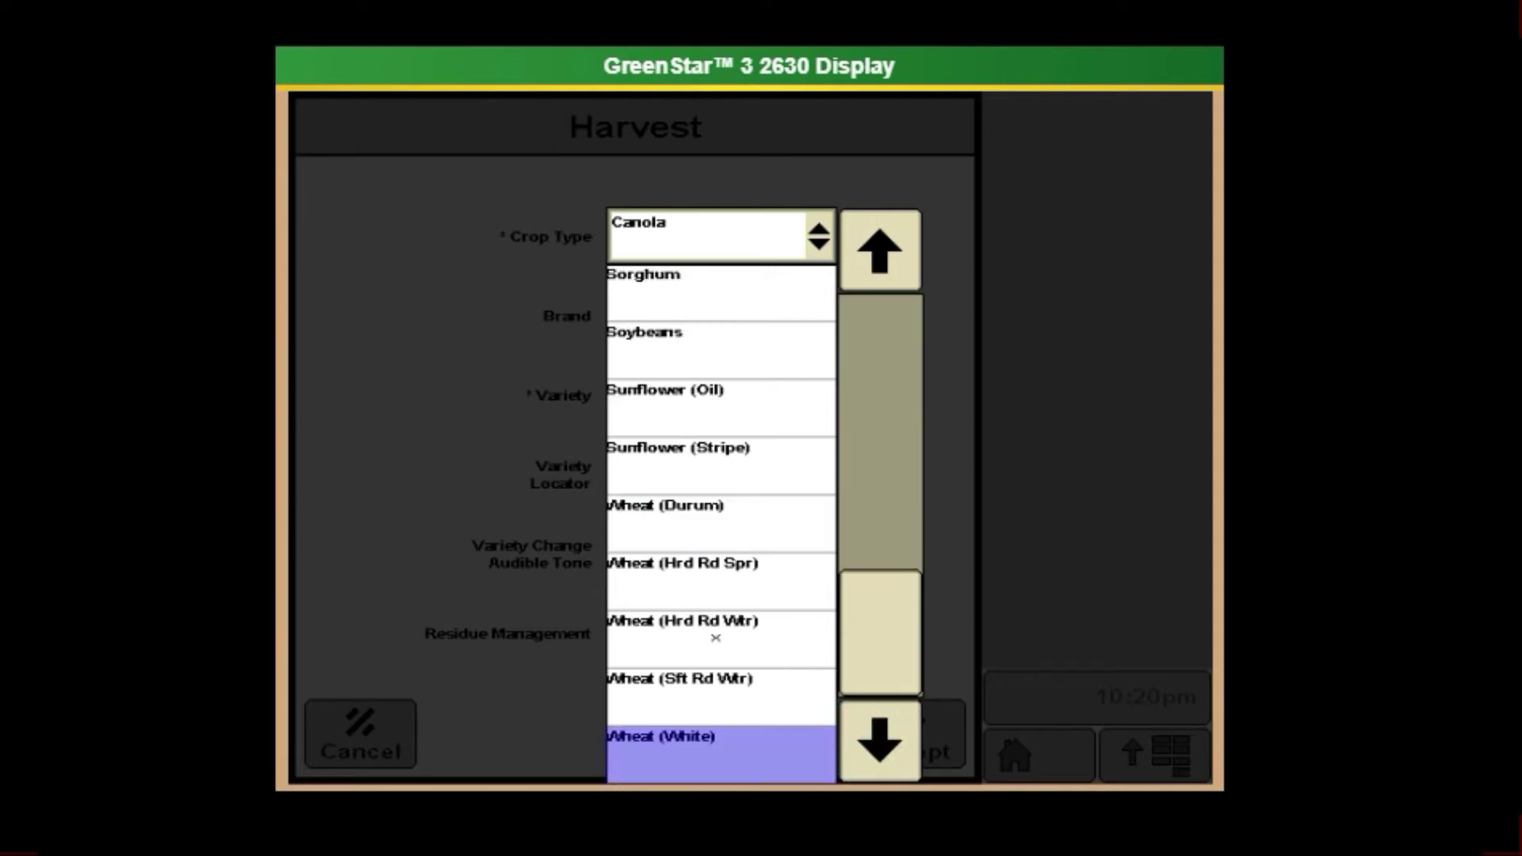
{"action": "left_click", "coordinate": [718, 570]}
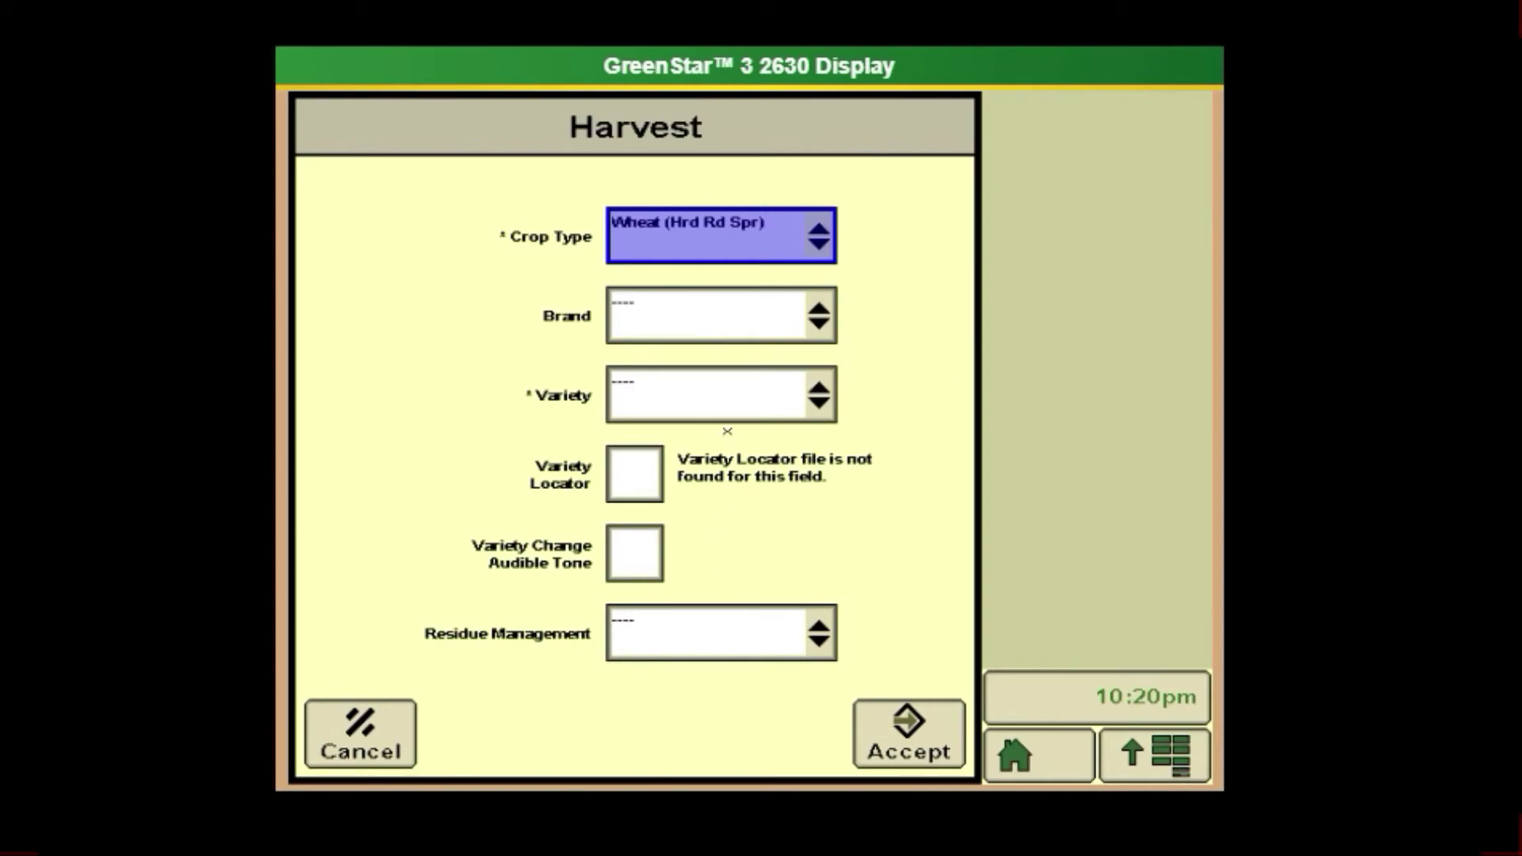
- Choose wheat variety AAC Penhold and accept the Harvest settings
{"action": "left_click", "coordinate": [724, 396]}
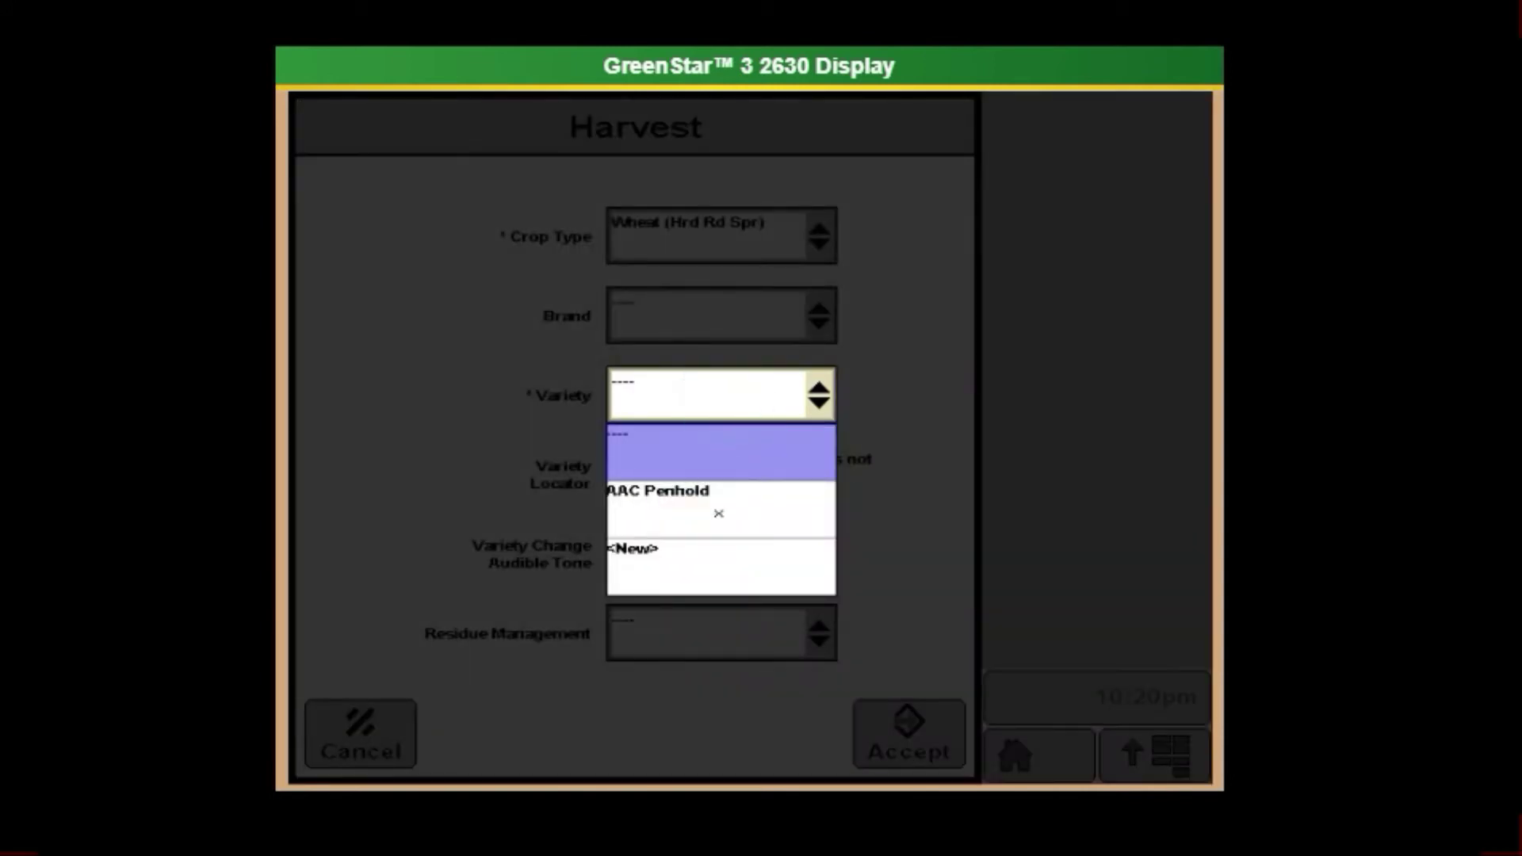
{"action": "left_click", "coordinate": [718, 511]}
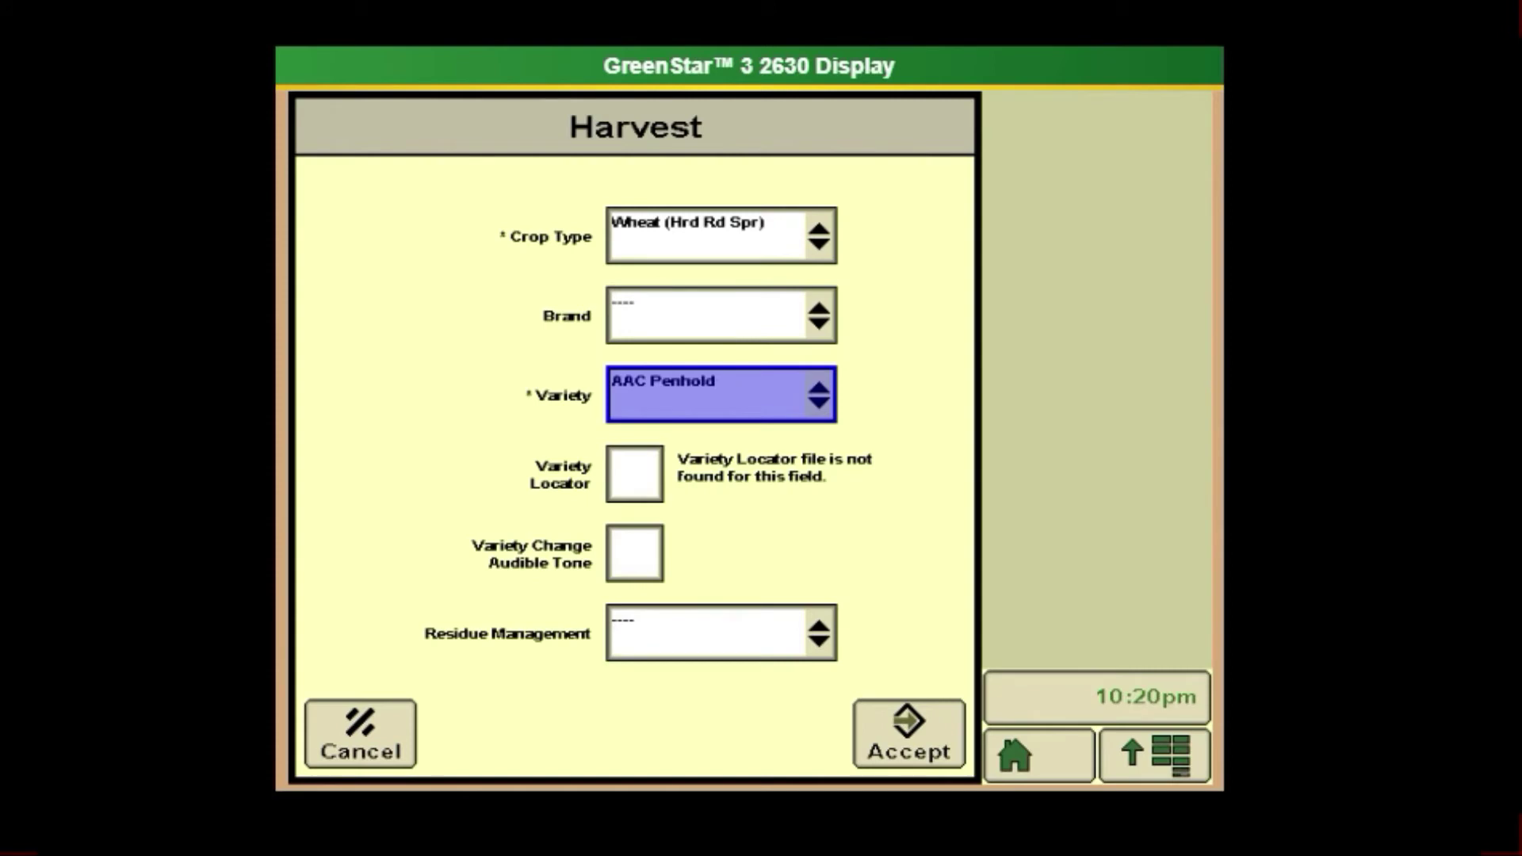
{"action": "left_click", "coordinate": [908, 729]}
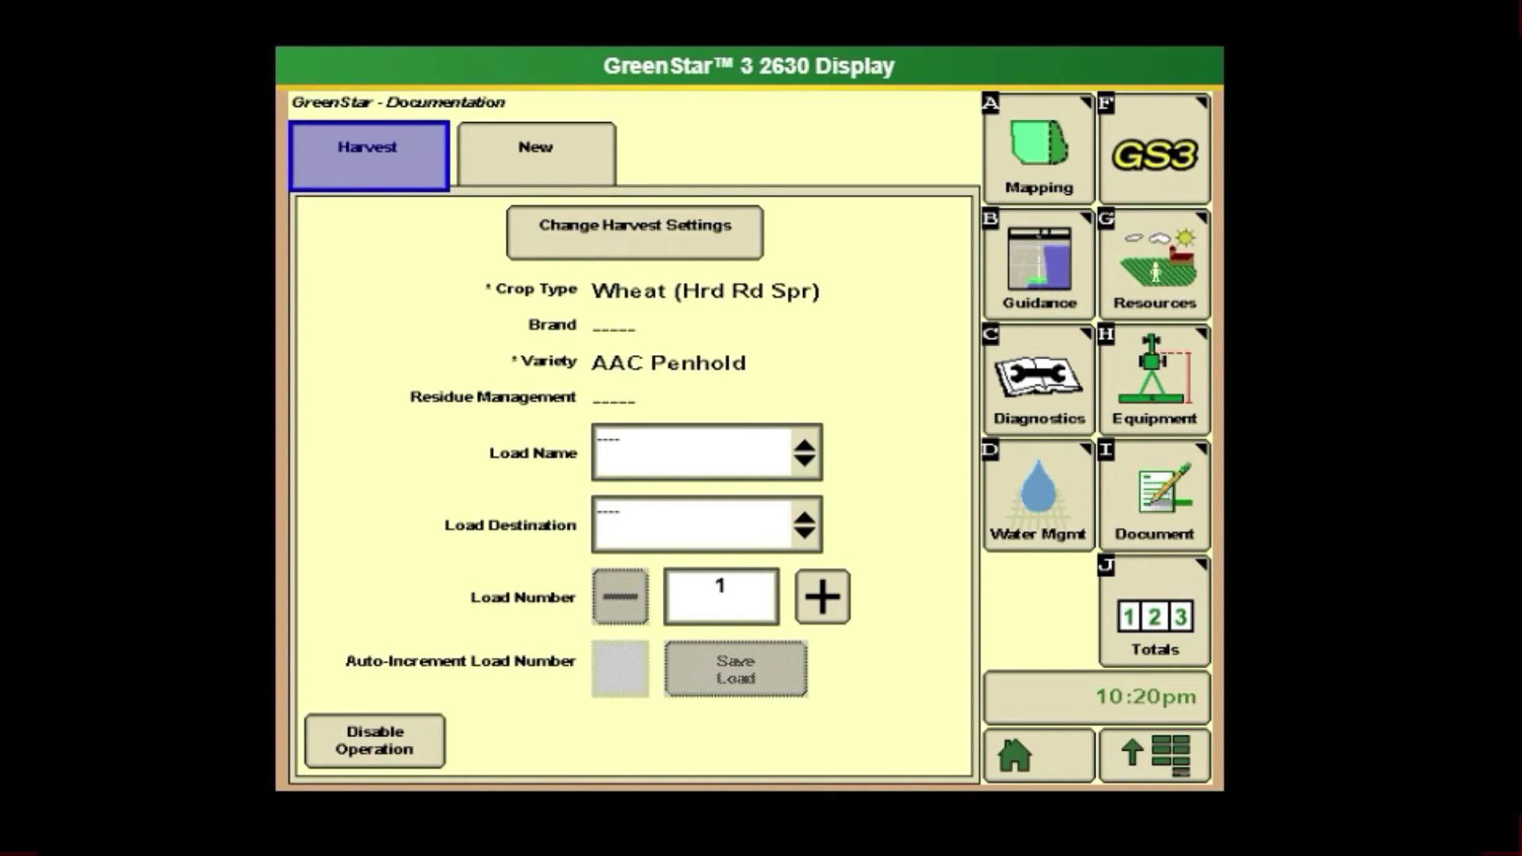
- Show Field Totals for Harvest - Combine Wheat (Hrd Rd Spr) via the Totals button
{"action": "left_click", "coordinate": [1166, 609]}
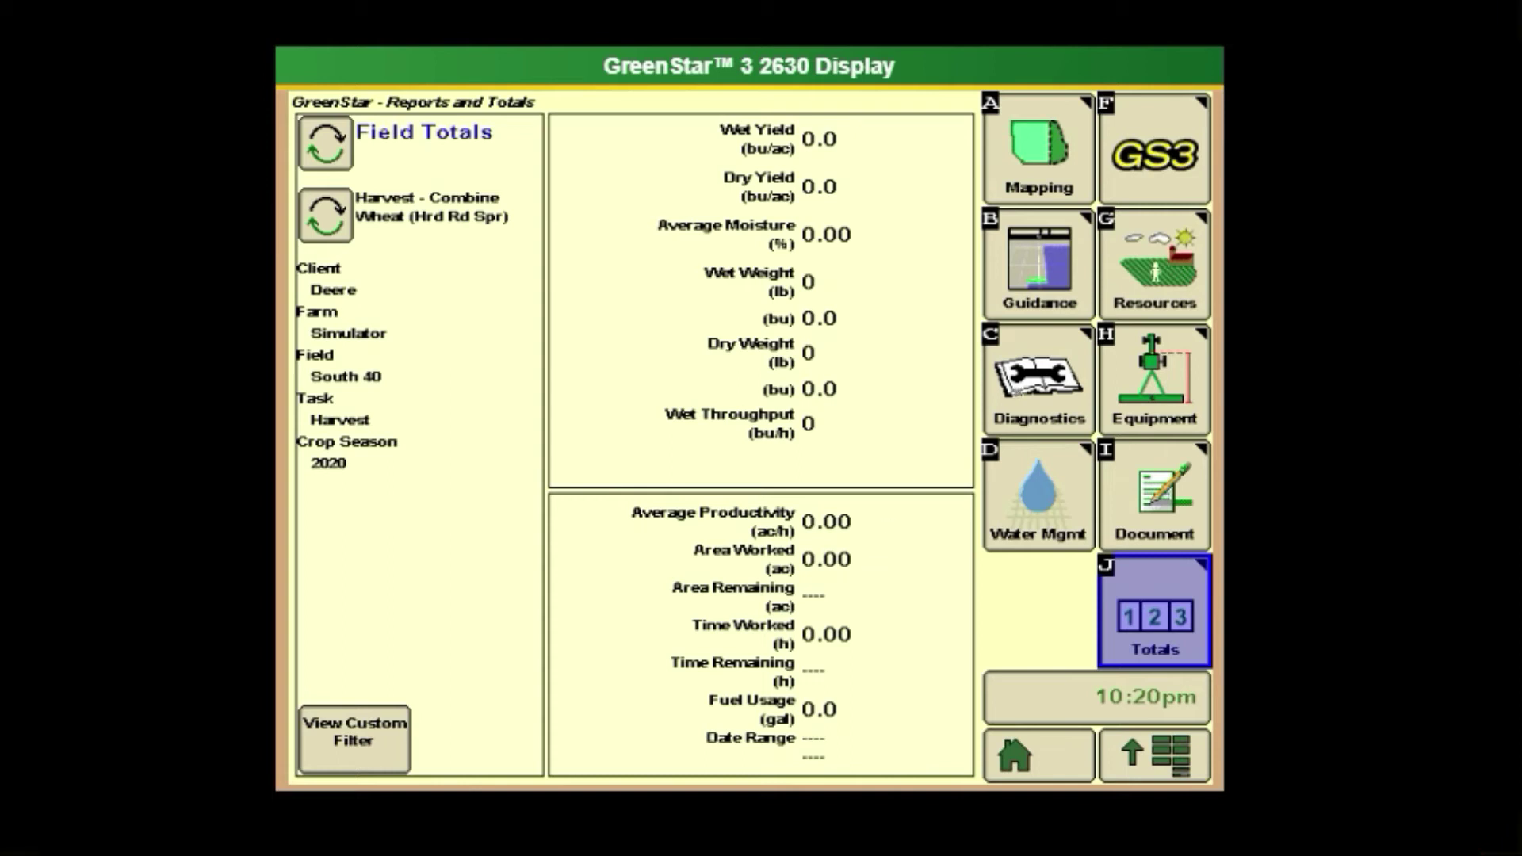
- Switch the diagnostic readings view from GPS to Recording, then show the coverage map
{"action": "left_click", "coordinate": [1020, 392]}
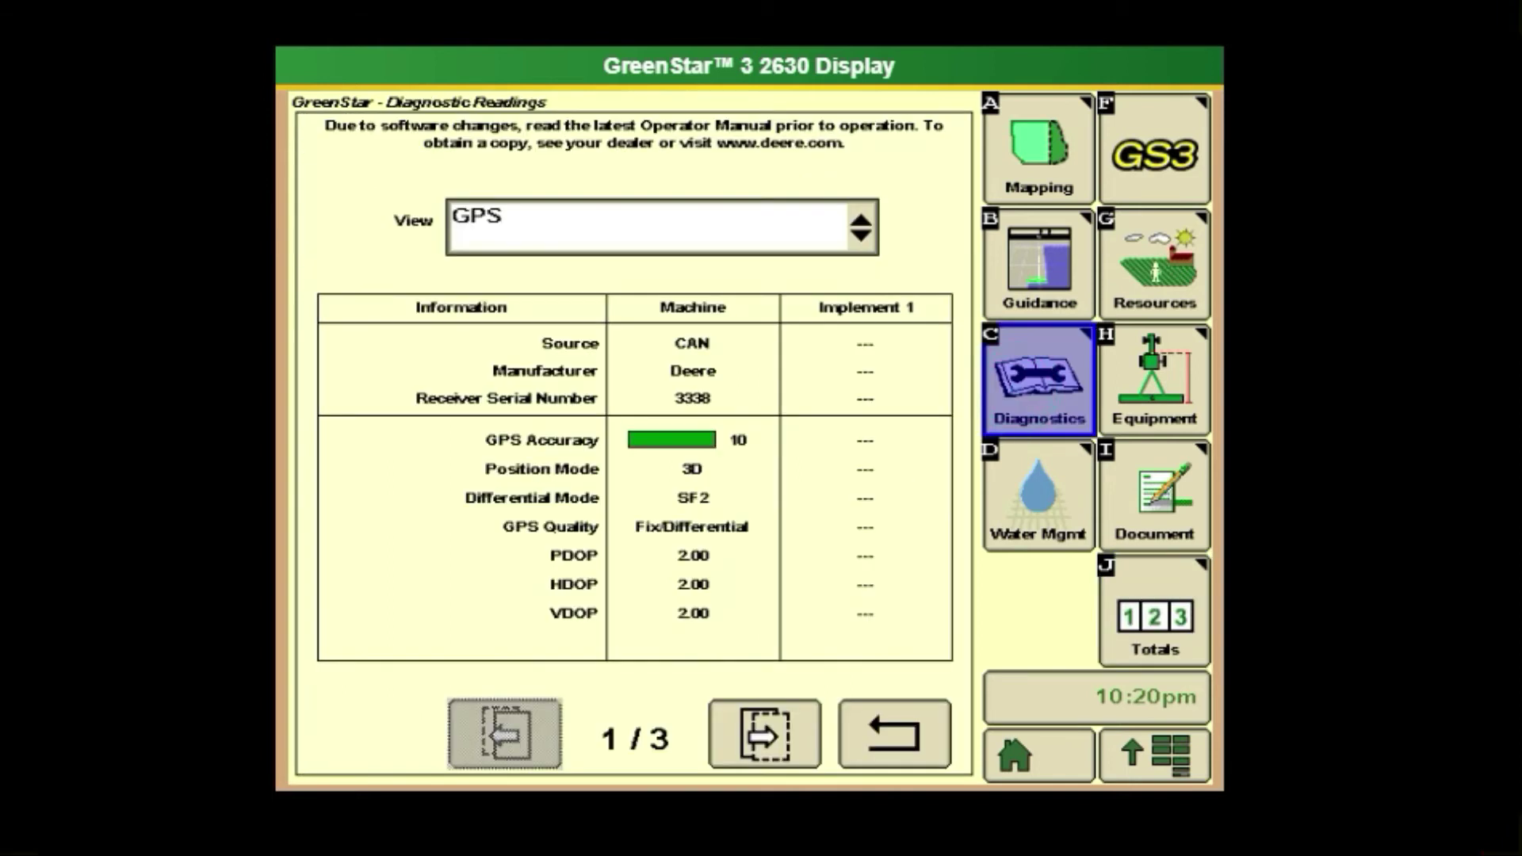
{"action": "left_click", "coordinate": [628, 223]}
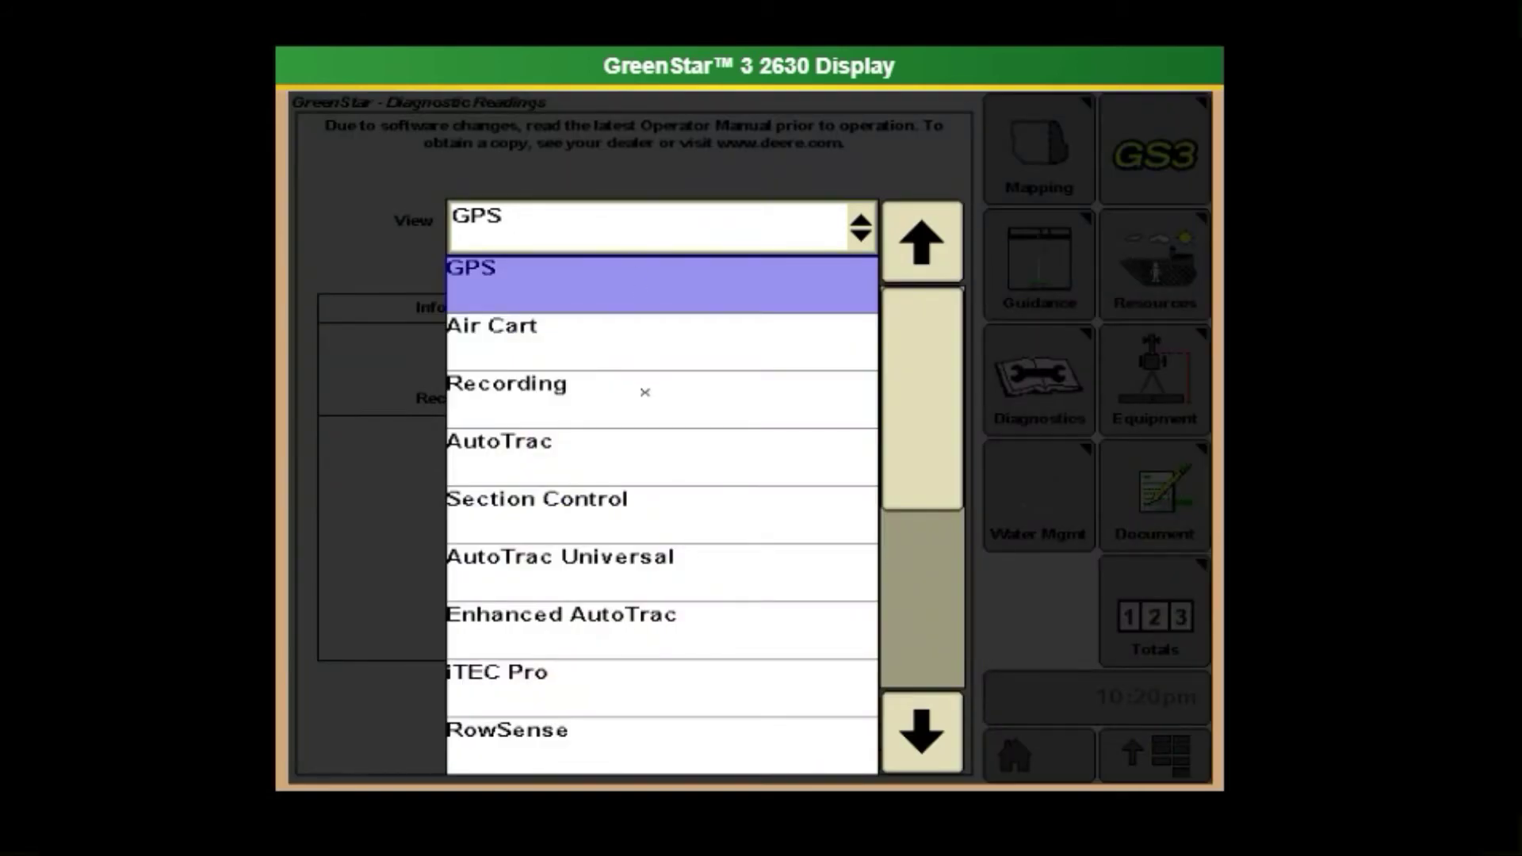
{"action": "left_click", "coordinate": [644, 396]}
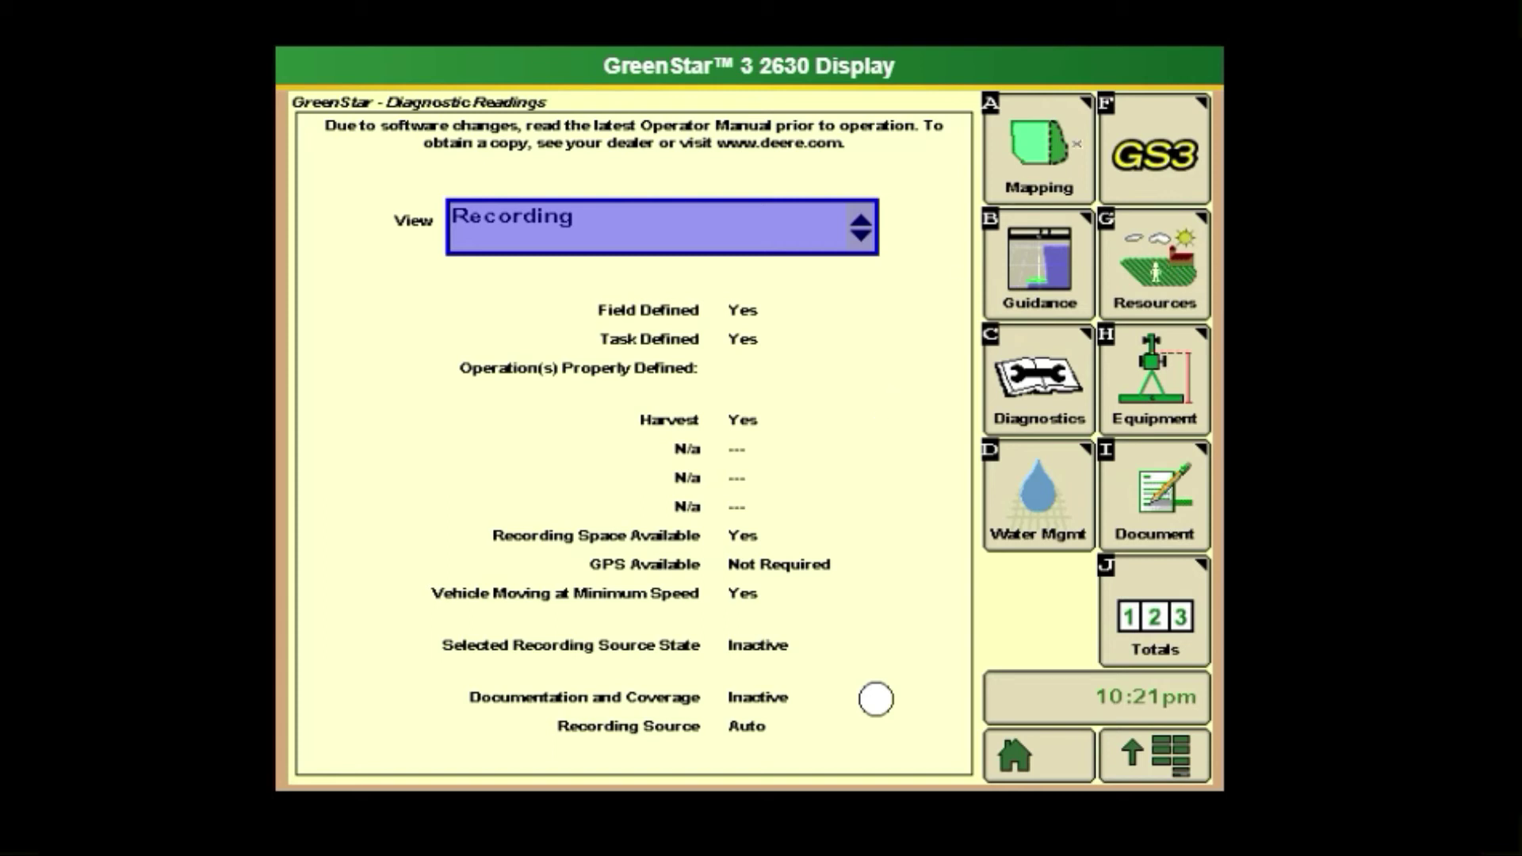
{"action": "left_click", "coordinate": [1079, 134]}
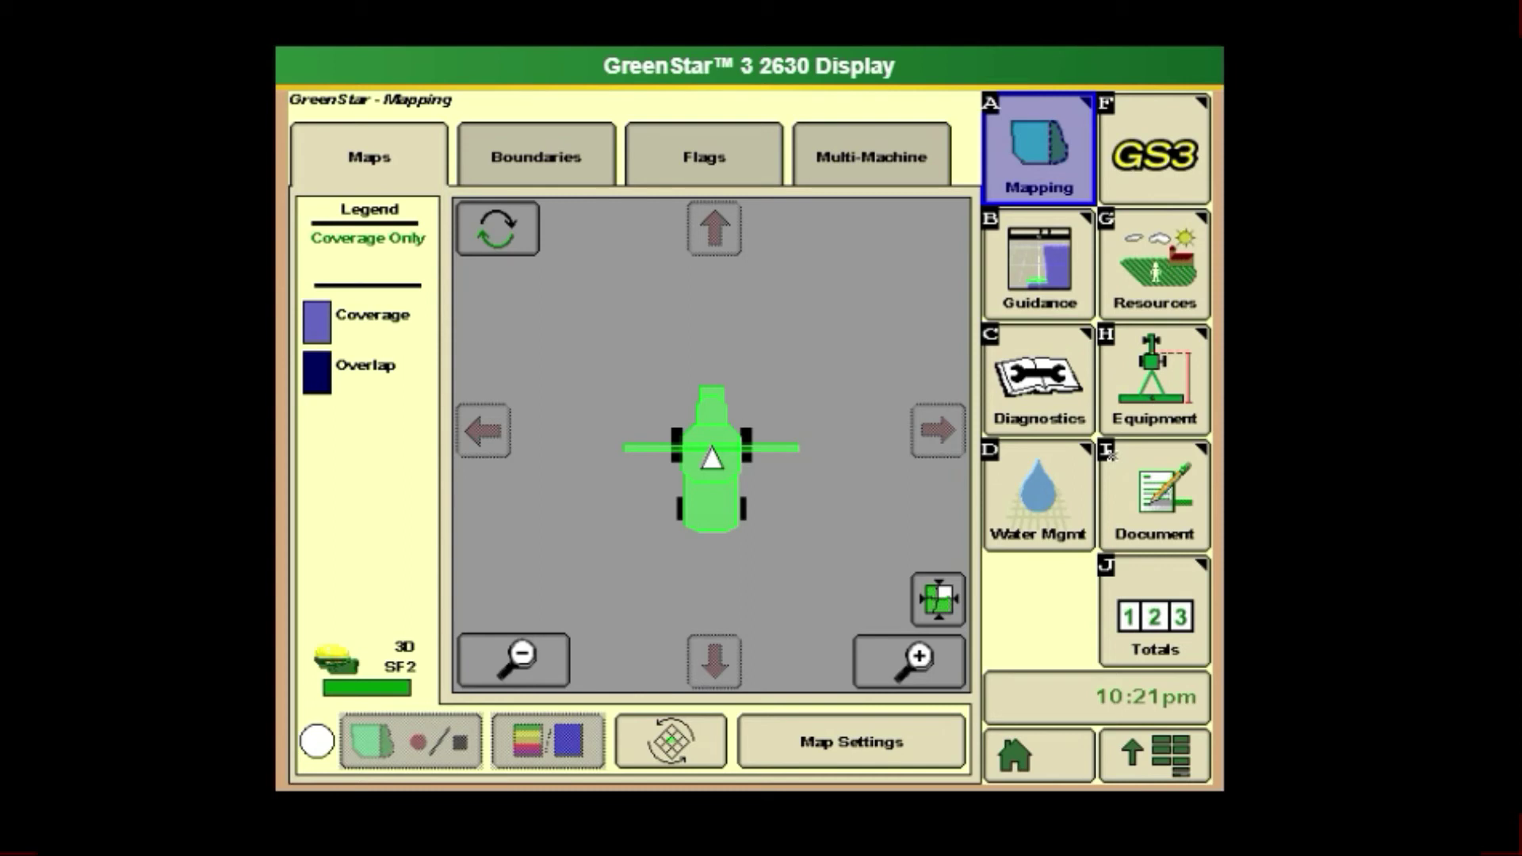
- In the Combine header setup, select Record Stop Height, then go back to the Home guidance page
{"action": "left_click", "coordinate": [1157, 765]}
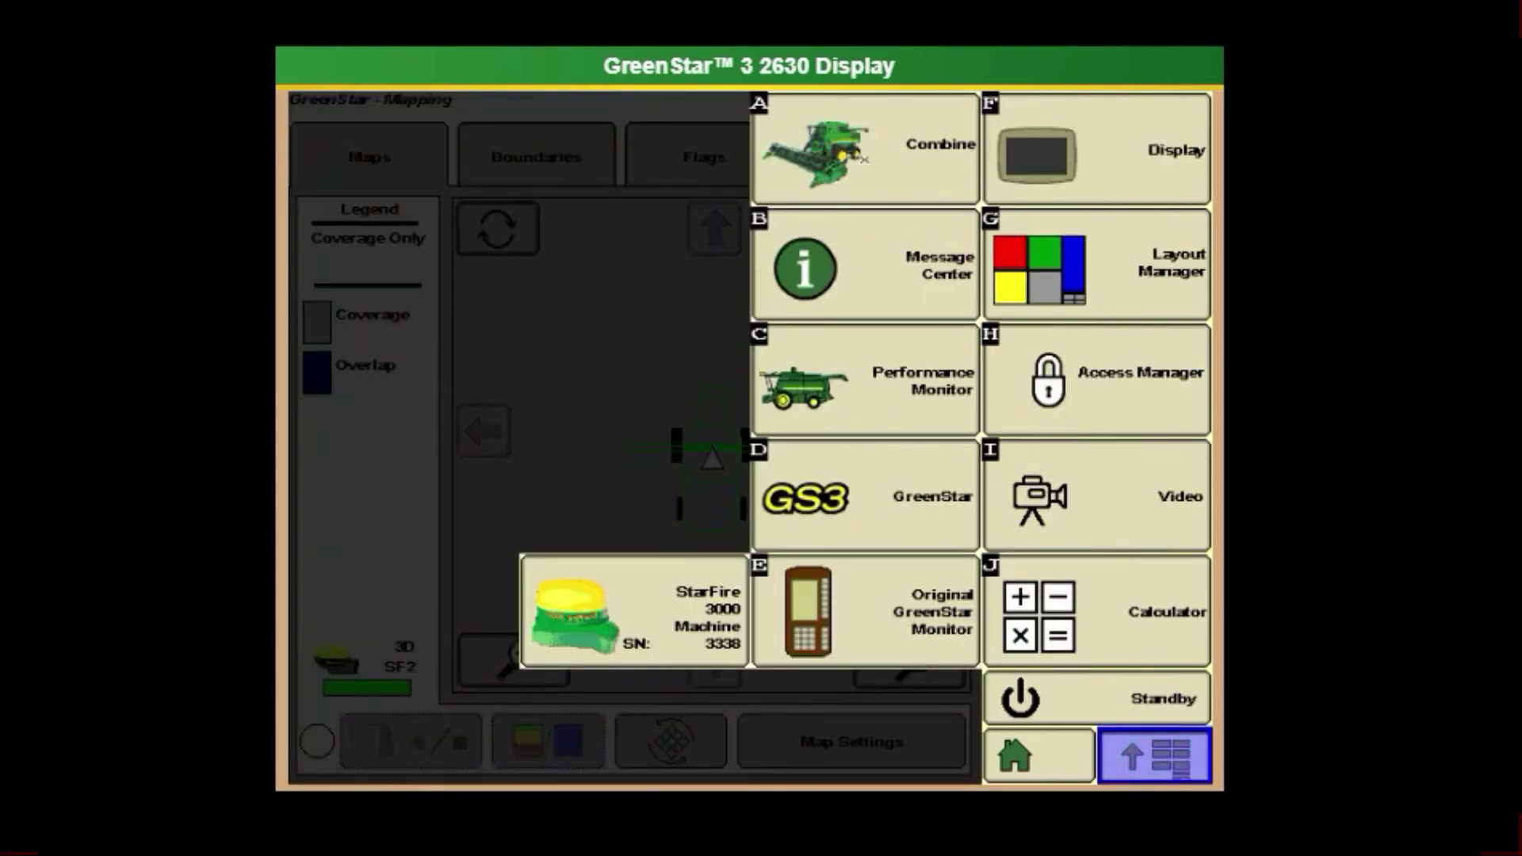
{"action": "left_click", "coordinate": [864, 160]}
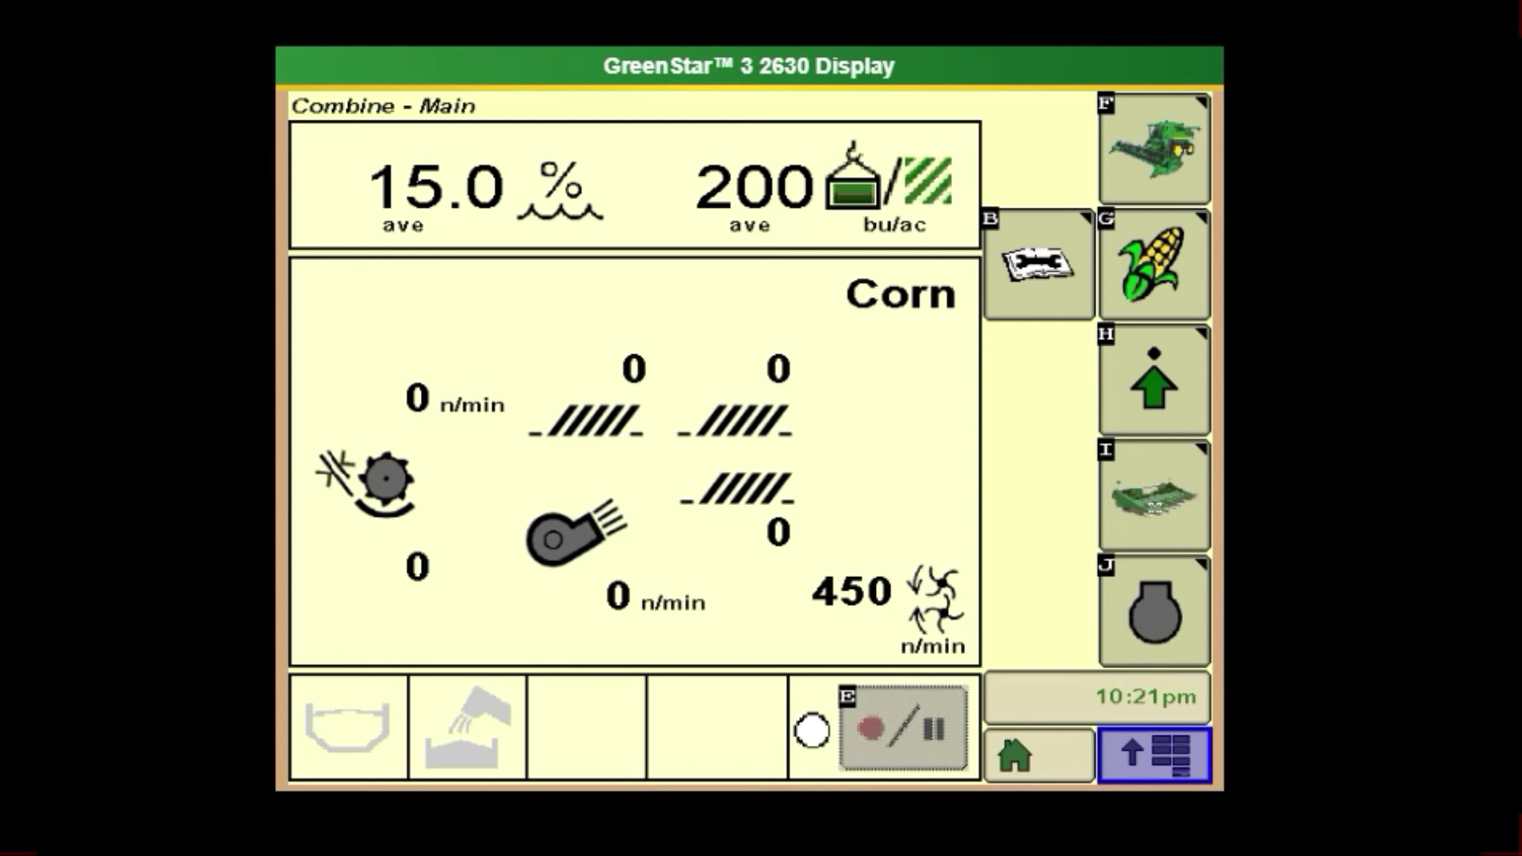
{"action": "left_click", "coordinate": [1128, 546]}
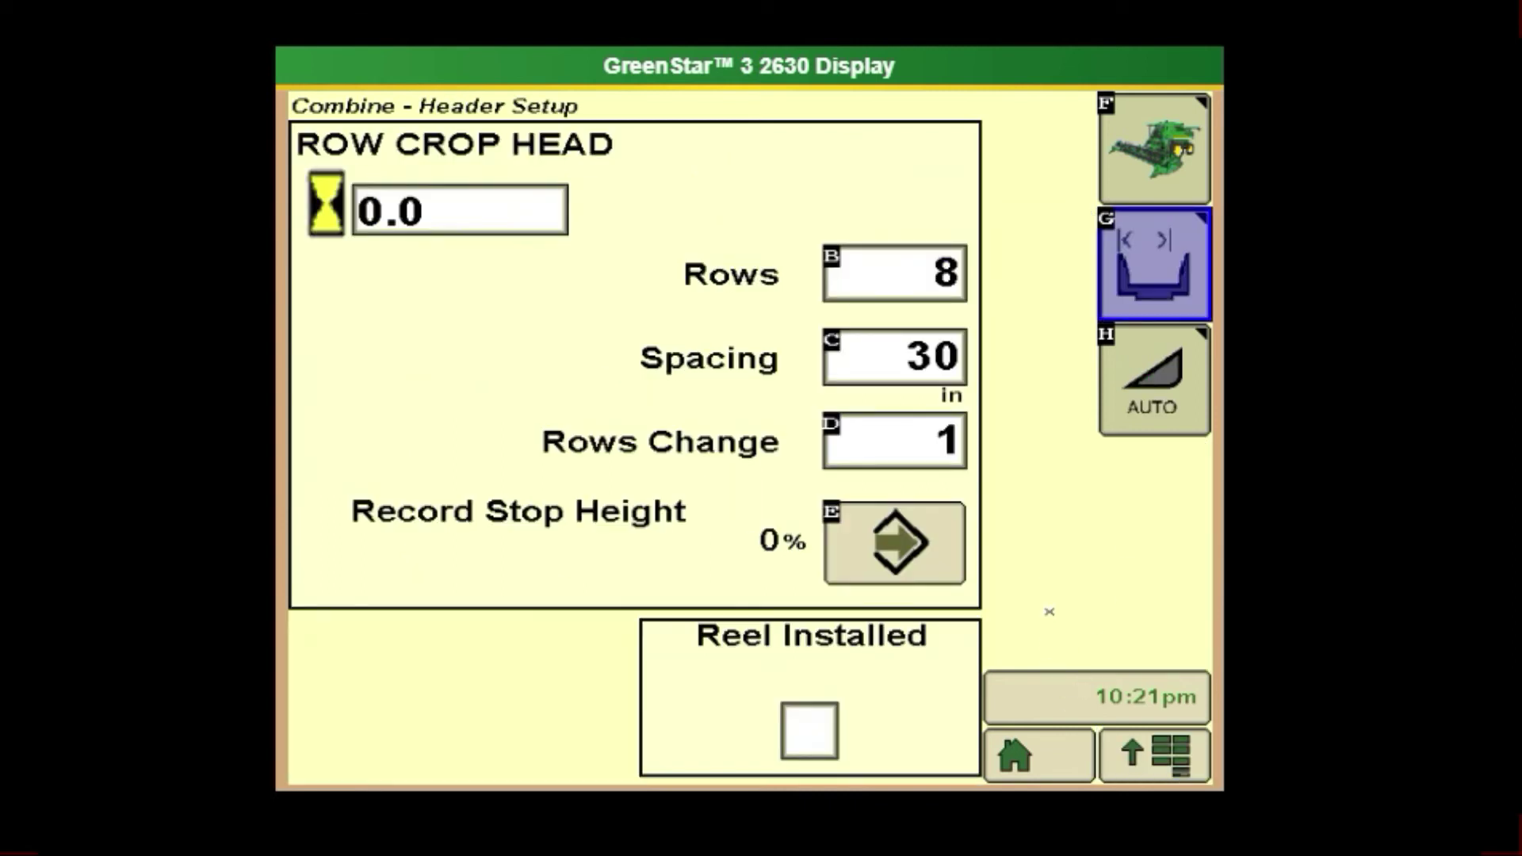
{"action": "left_click", "coordinate": [895, 543]}
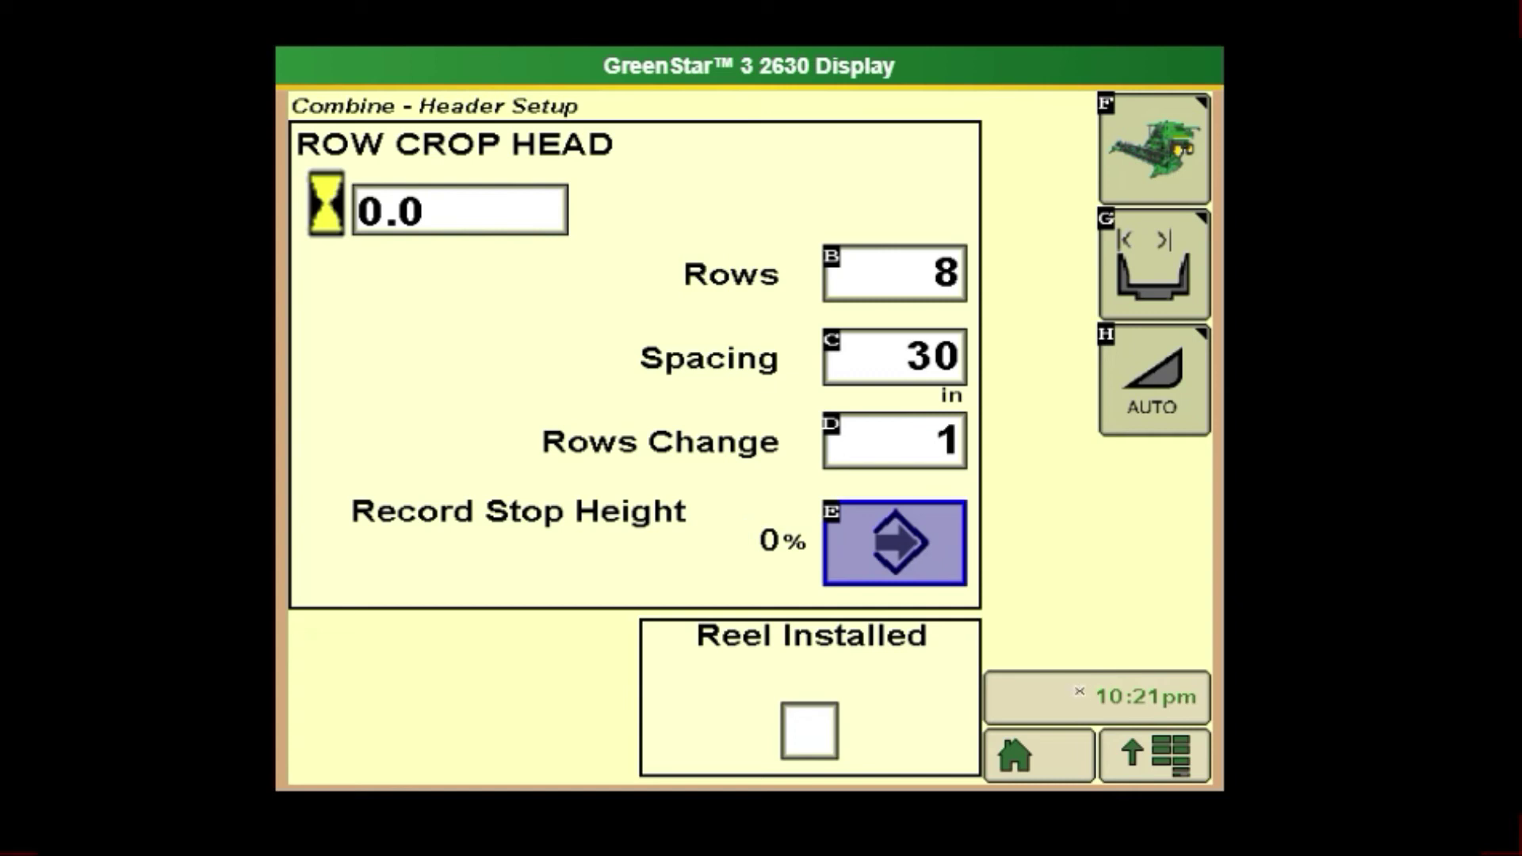
{"action": "left_click", "coordinate": [1076, 758]}
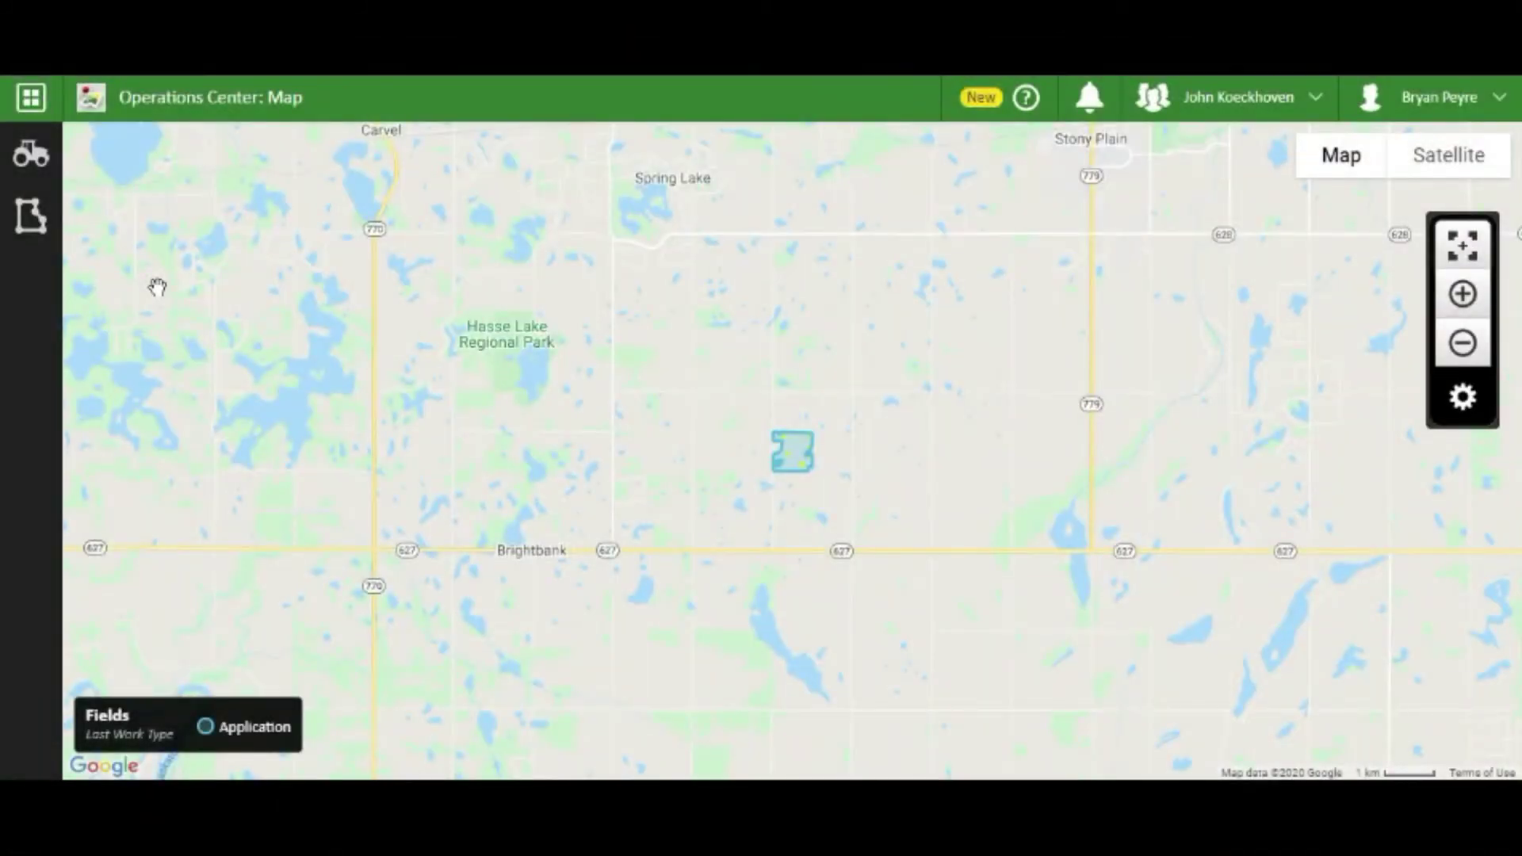
- Open the Home field in Field Analyzer, select 2019 Canola: Harvest, and compare two Dry Yield maps
{"action": "left_click", "coordinate": [31, 218]}
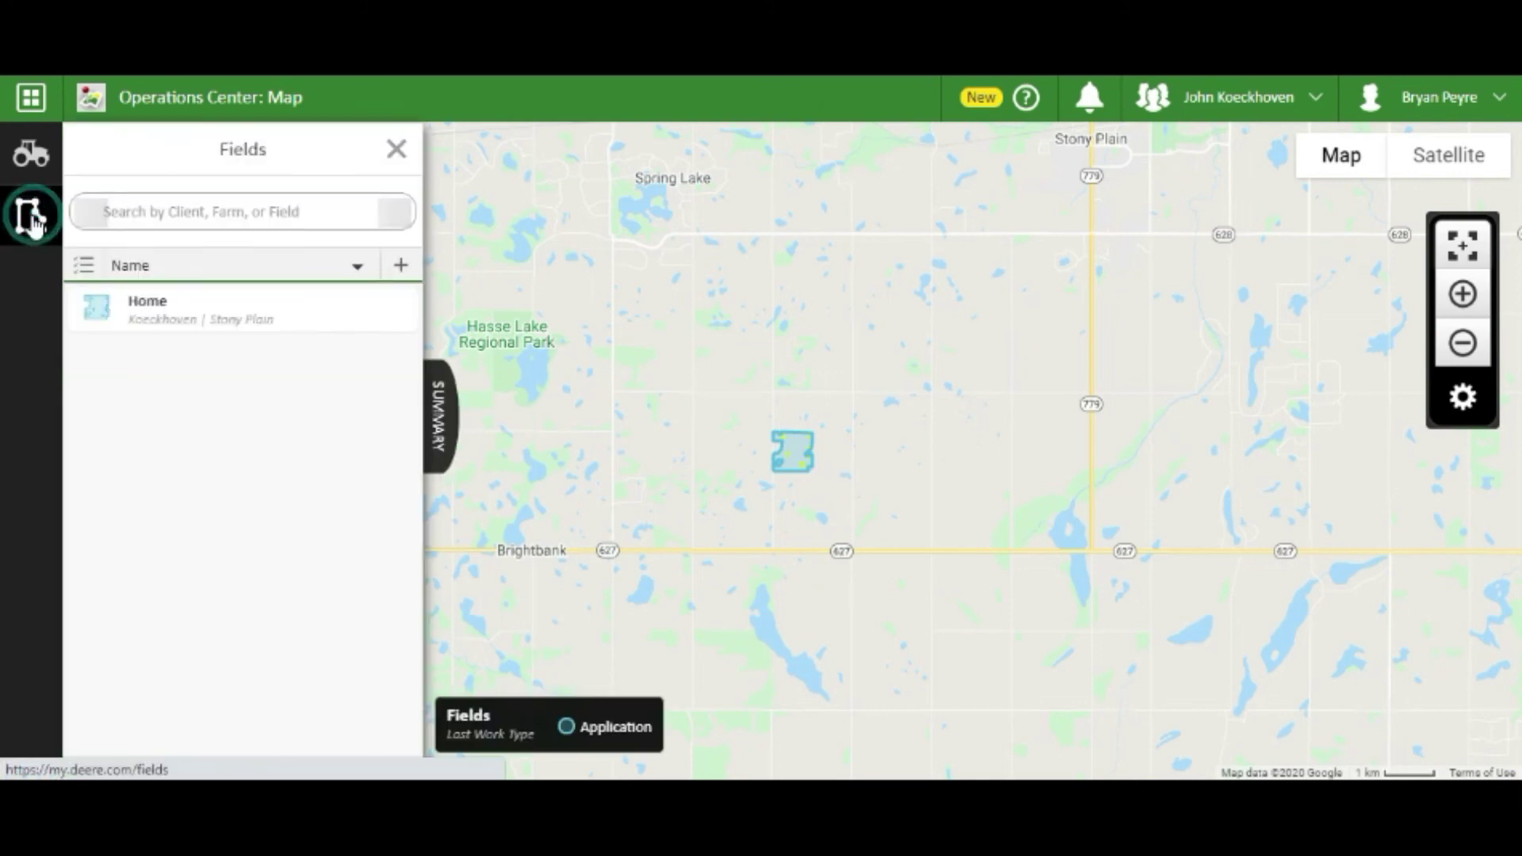
{"action": "left_click", "coordinate": [231, 321]}
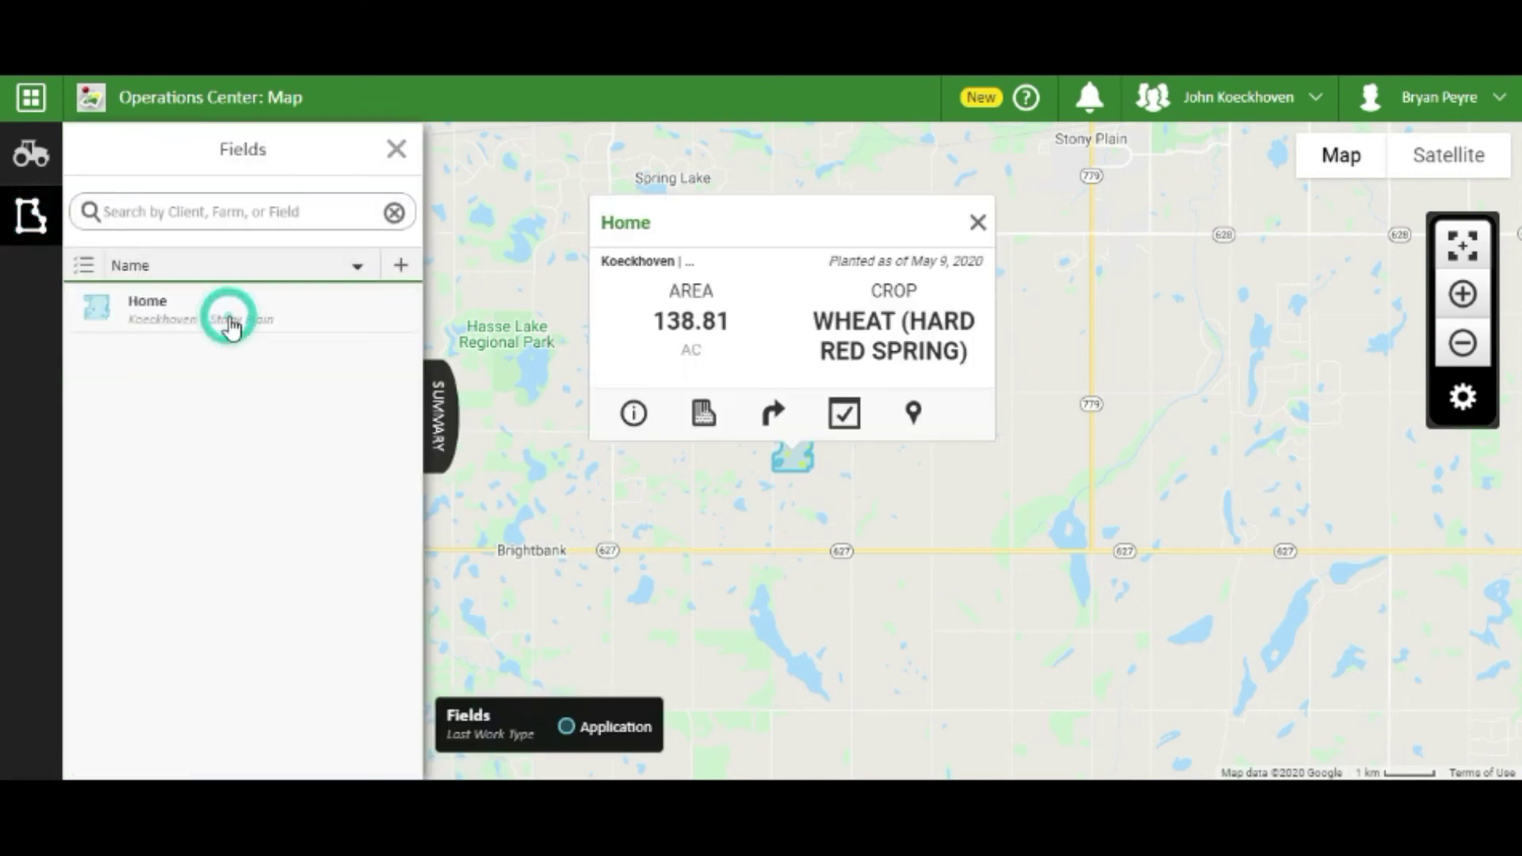
{"action": "left_click", "coordinate": [704, 417]}
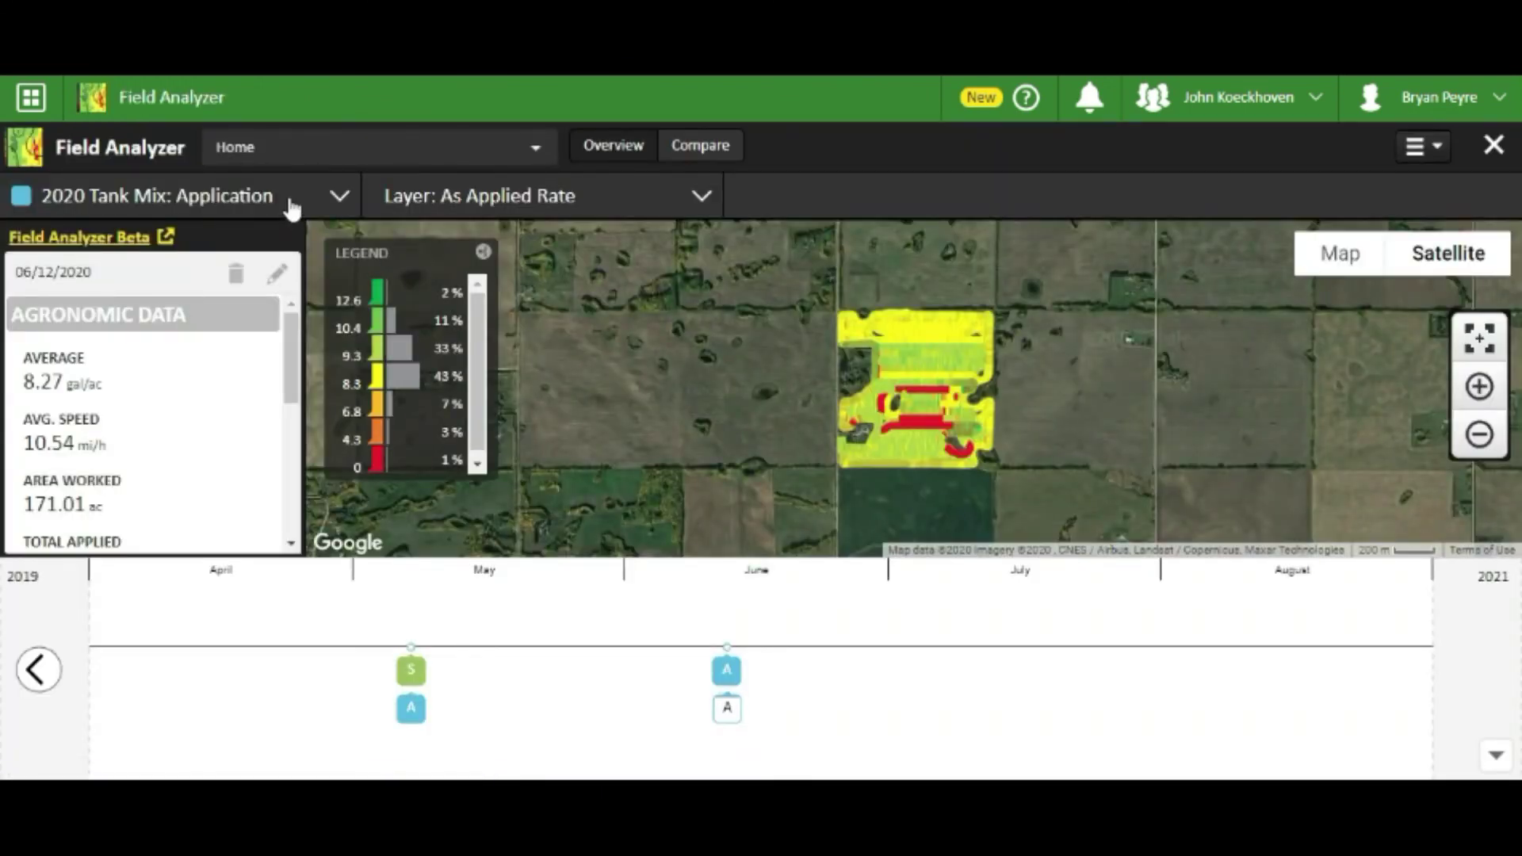
{"action": "left_click", "coordinate": [292, 206]}
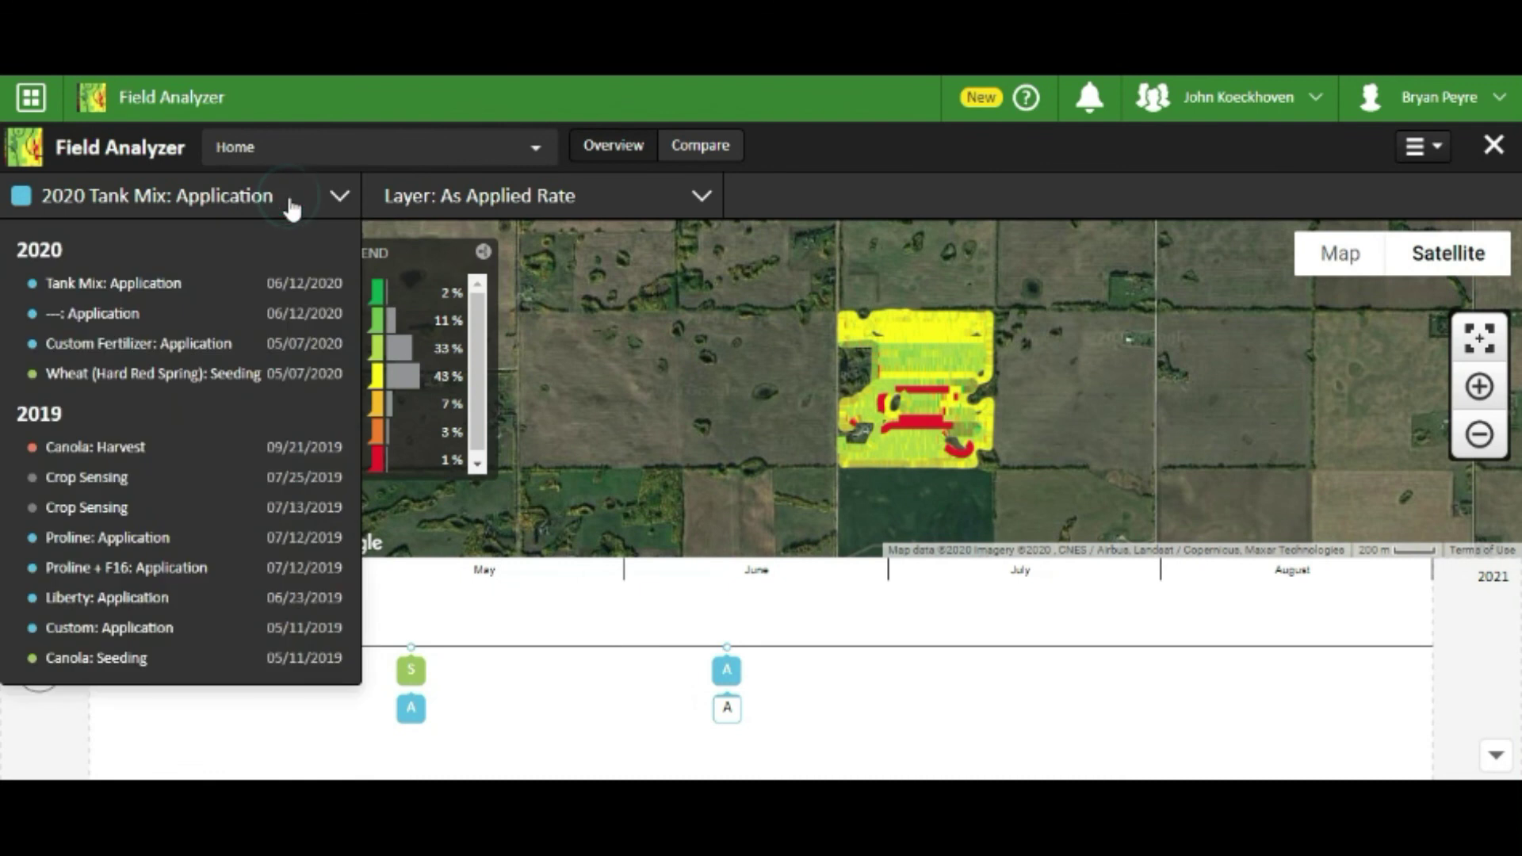
{"action": "left_click", "coordinate": [199, 455]}
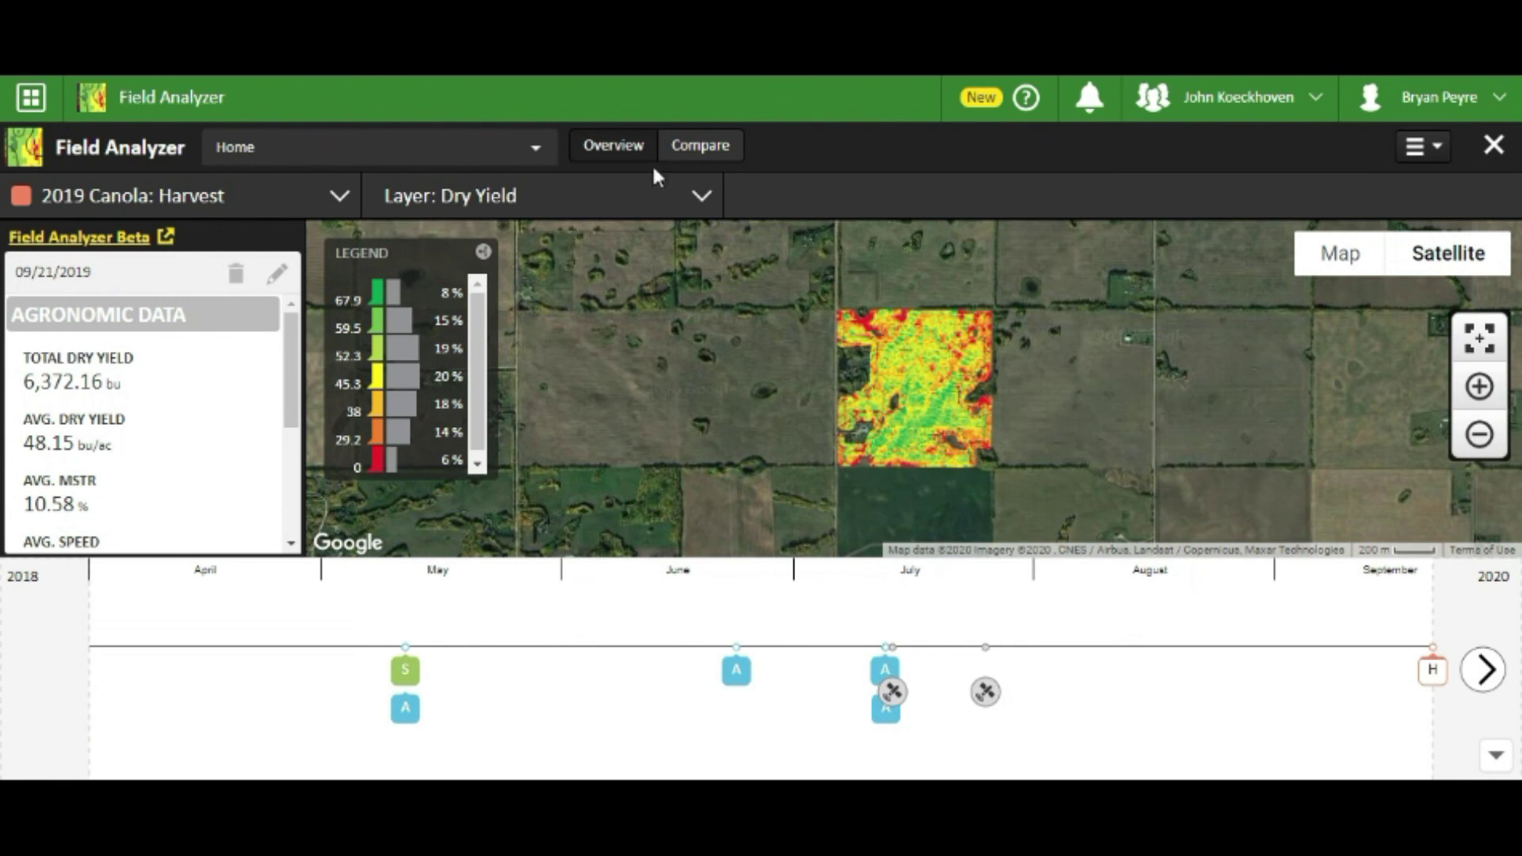
{"action": "left_click", "coordinate": [700, 152]}
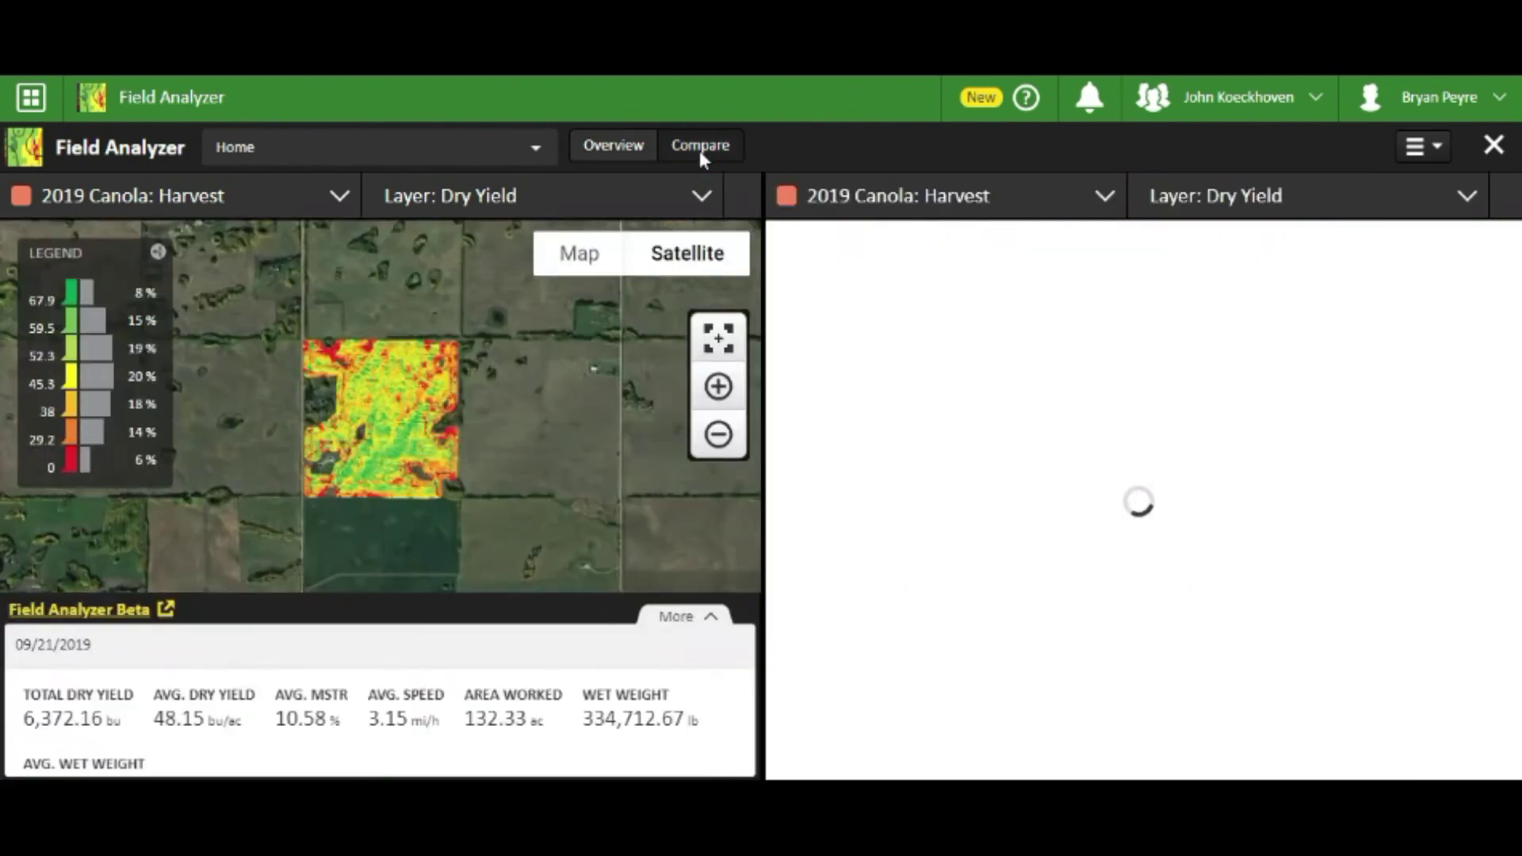
{"action": "left_click", "coordinate": [875, 193]}
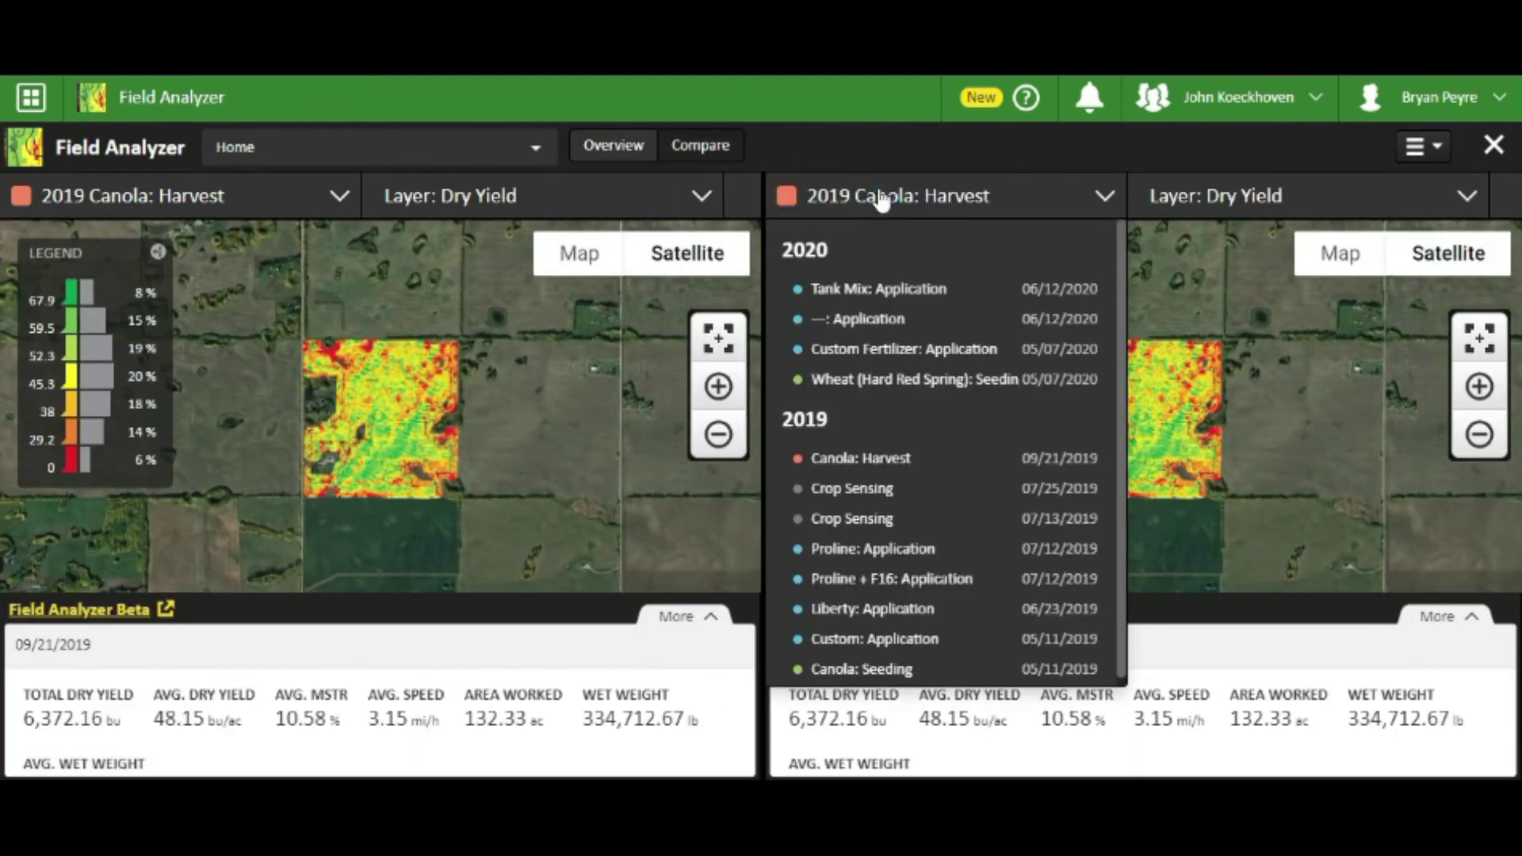